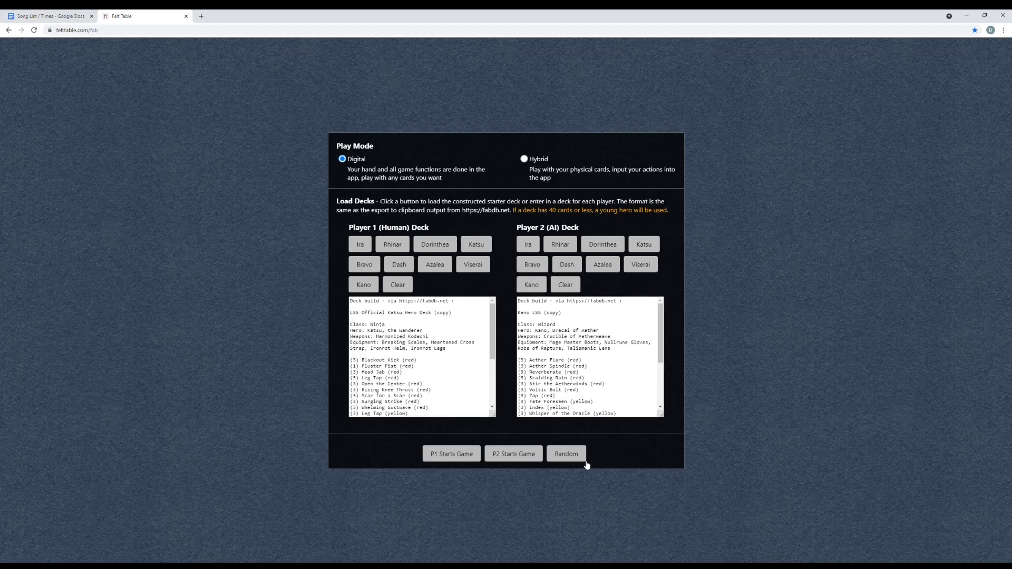
Start the match and pass on Kano's Scalding Rain and Zap, leaving Katsu at 33 life.
click(566, 454)
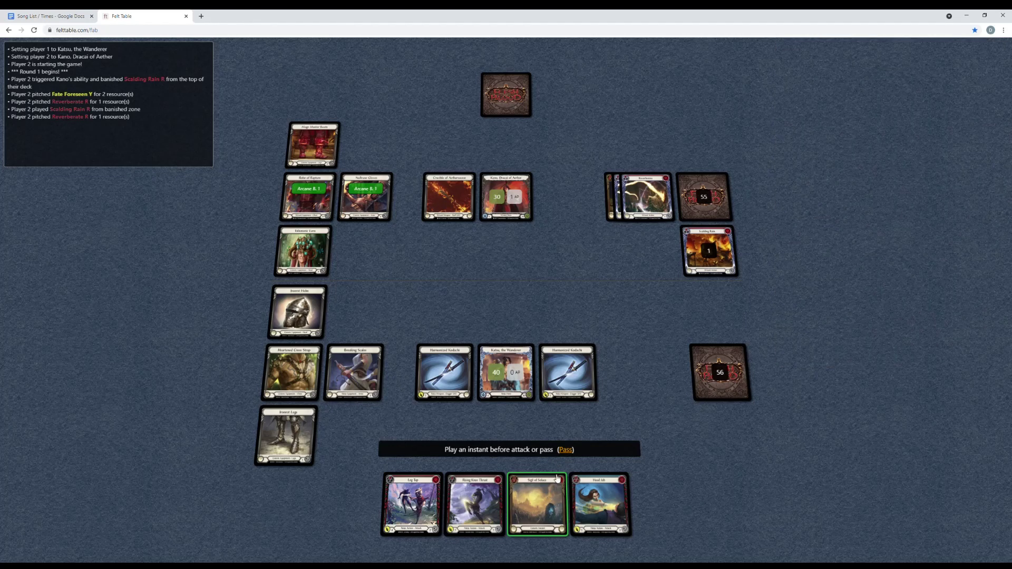
click(565, 450)
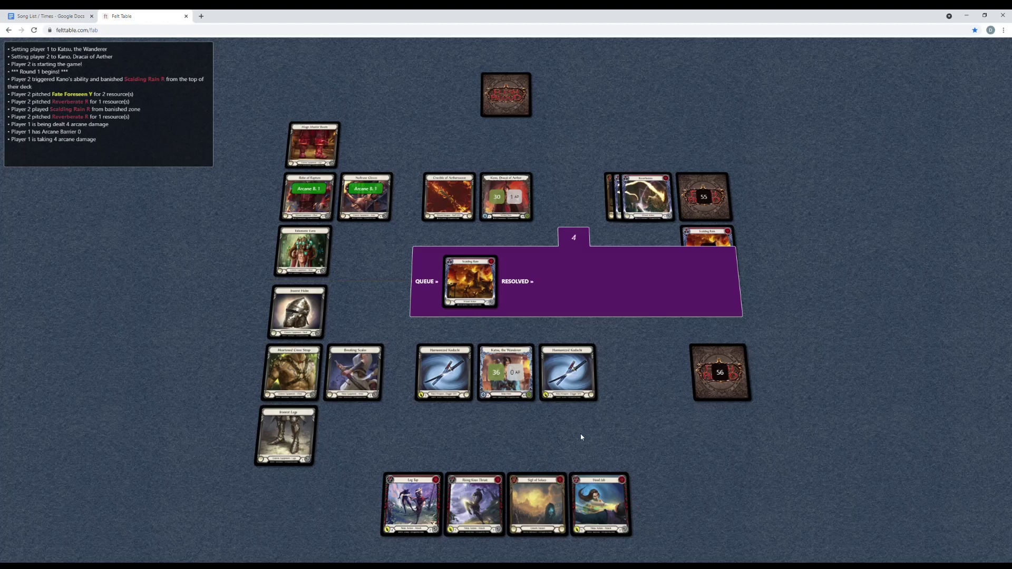
mouse_move(708, 251)
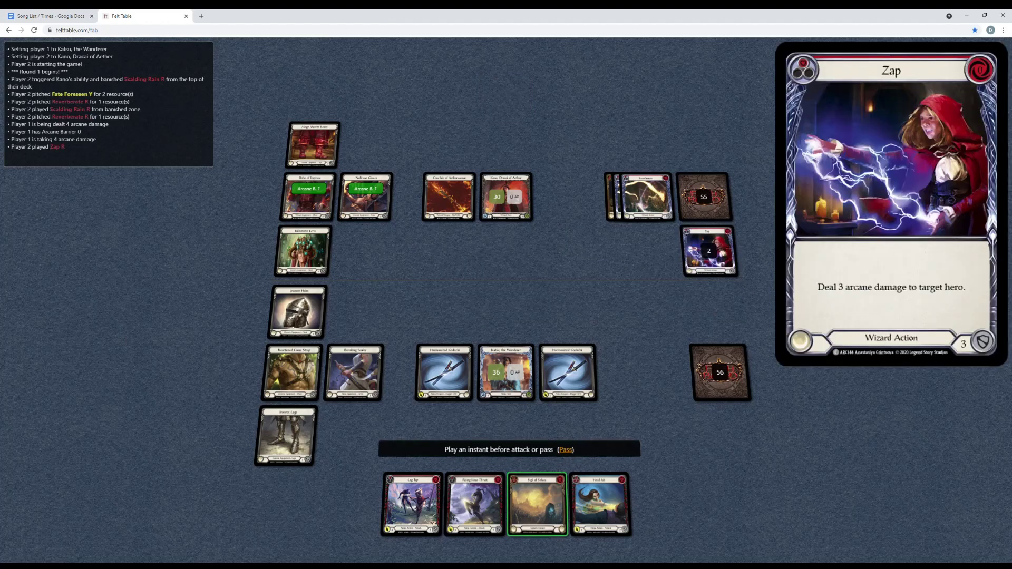
click(564, 450)
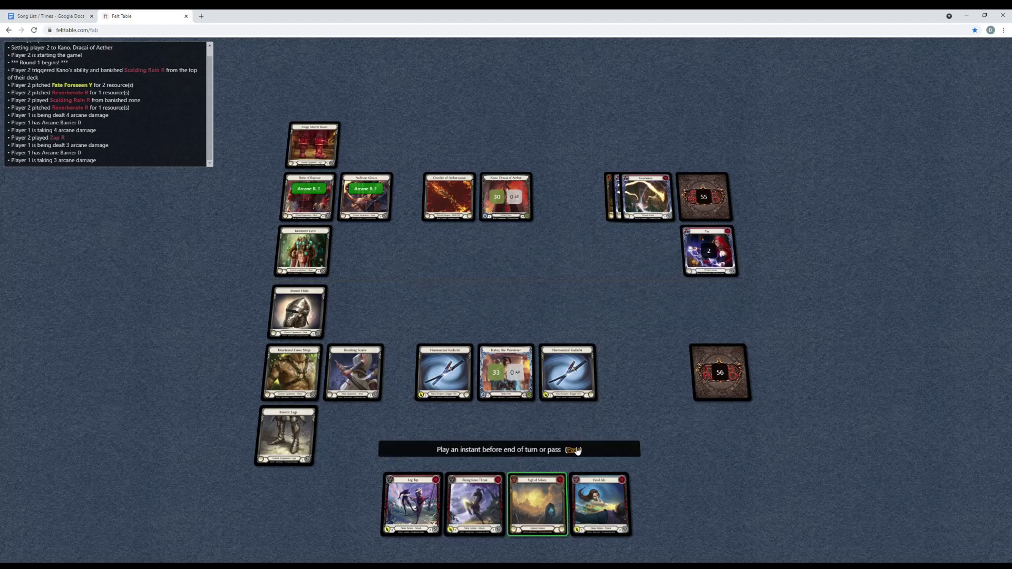
Enter round 2 and attack twice with Harmonized Kodachi, pitching Sigil of Solace.
click(574, 450)
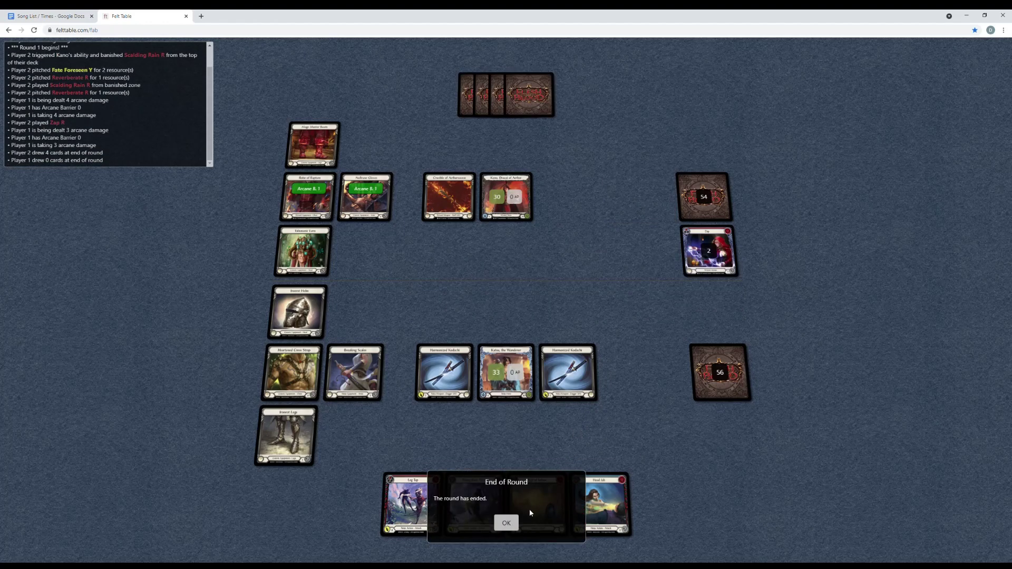
click(504, 527)
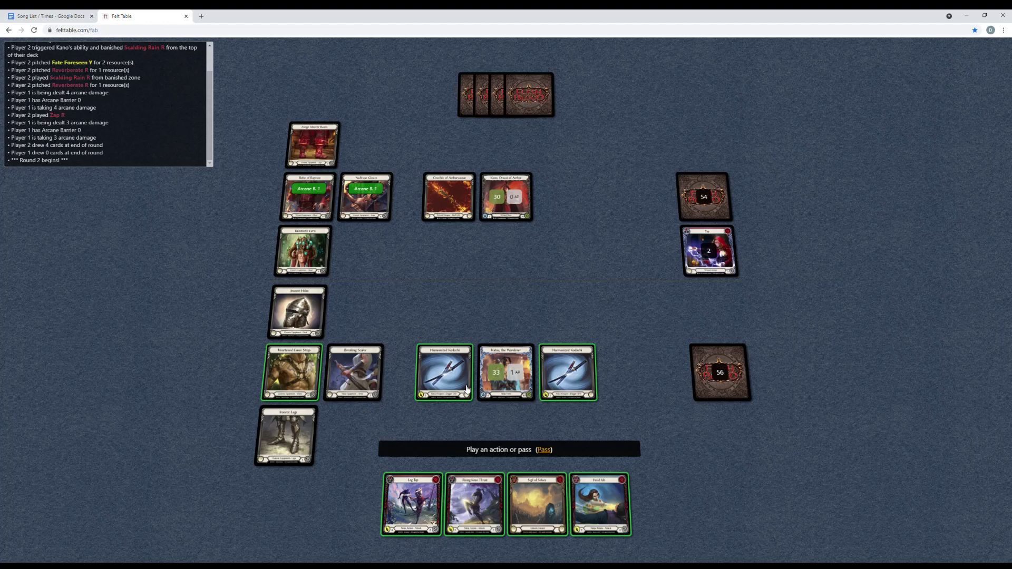
mouse_move(444, 372)
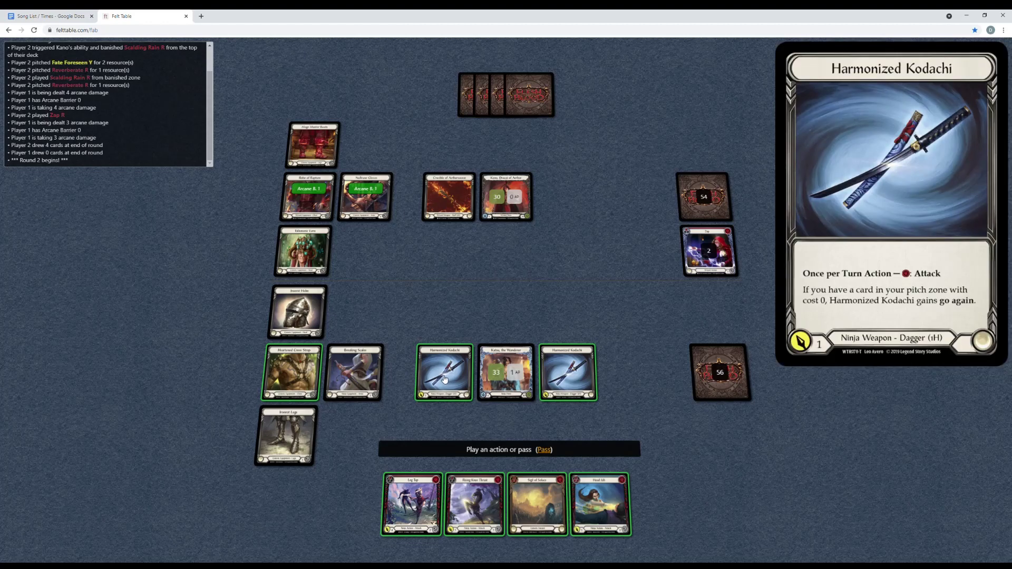
click(444, 378)
click(537, 504)
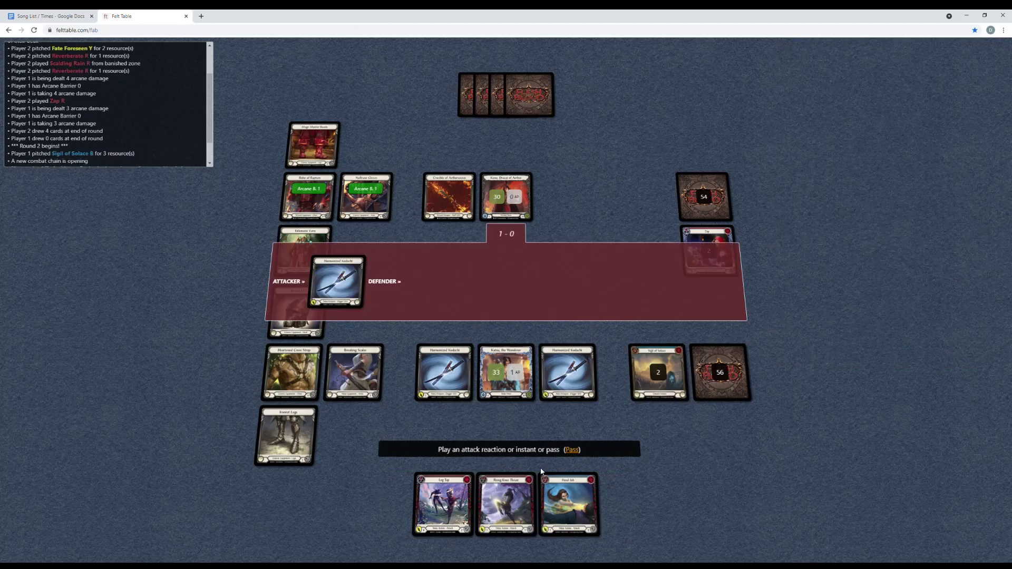
click(571, 449)
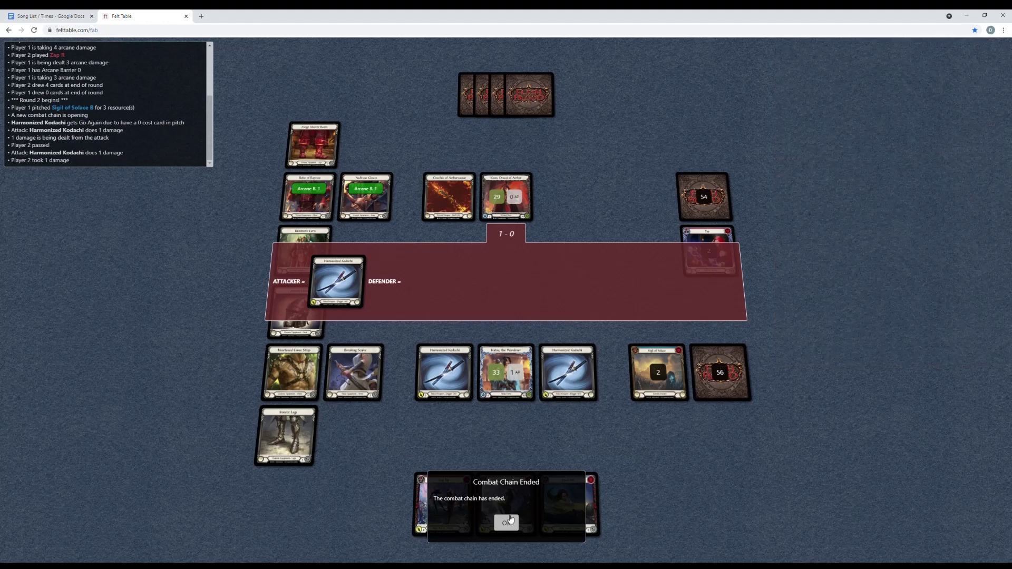
click(509, 521)
click(558, 379)
click(572, 451)
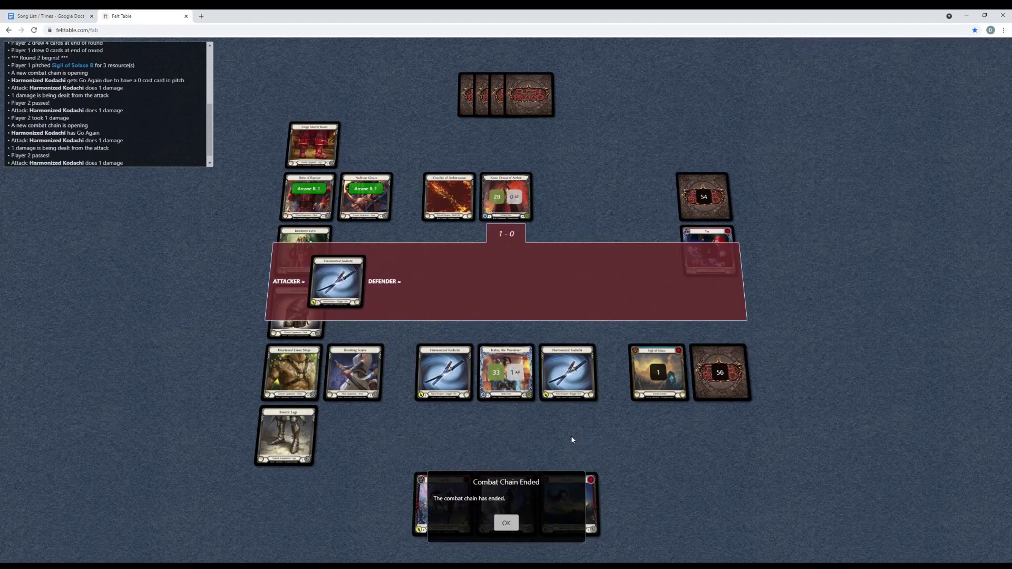
click(505, 523)
mouse_move(443, 504)
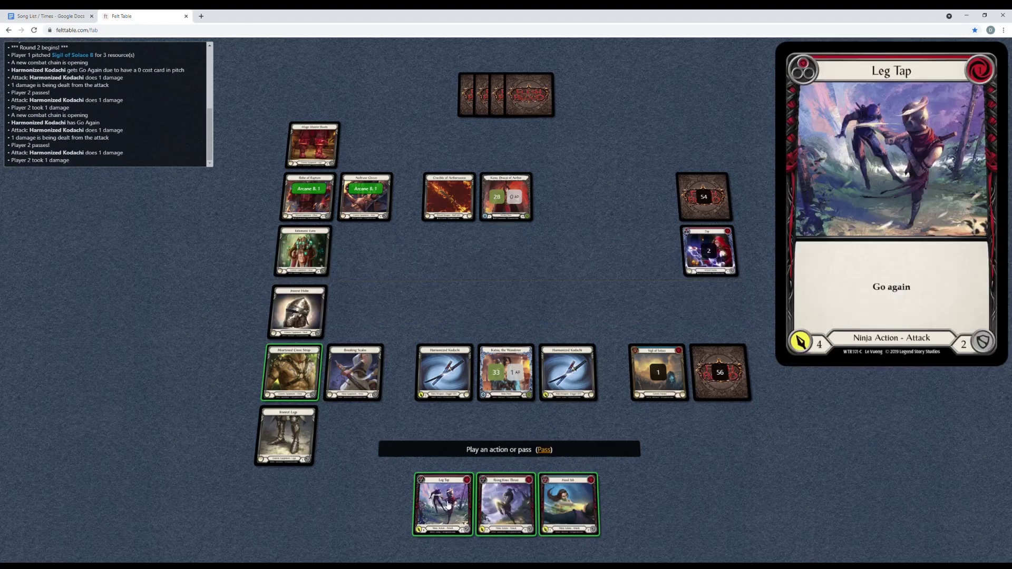
Attack with Leg Tap, then discard a zero-cost card for Katsu to fetch Blackout Kick.
click(459, 507)
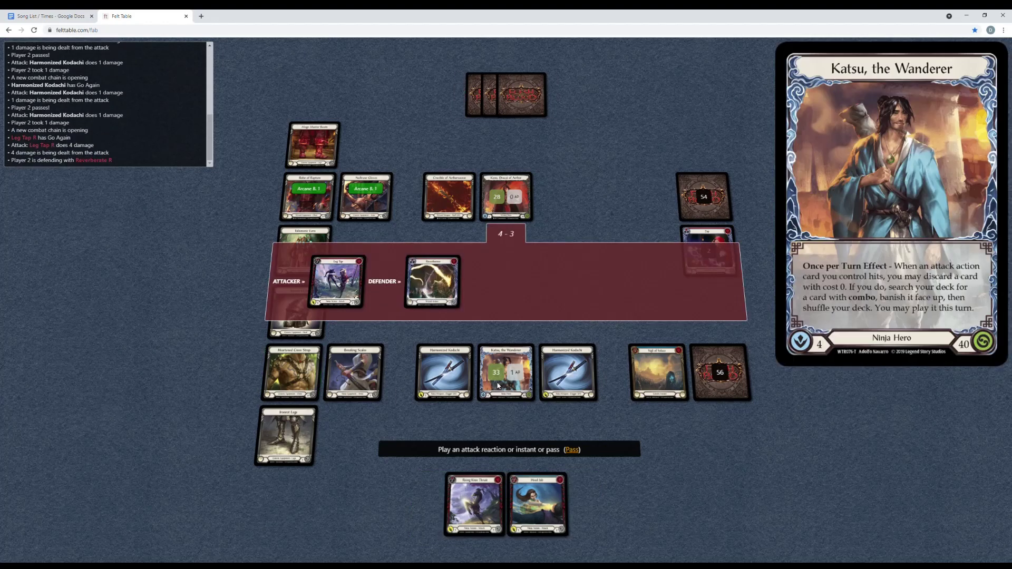
click(573, 450)
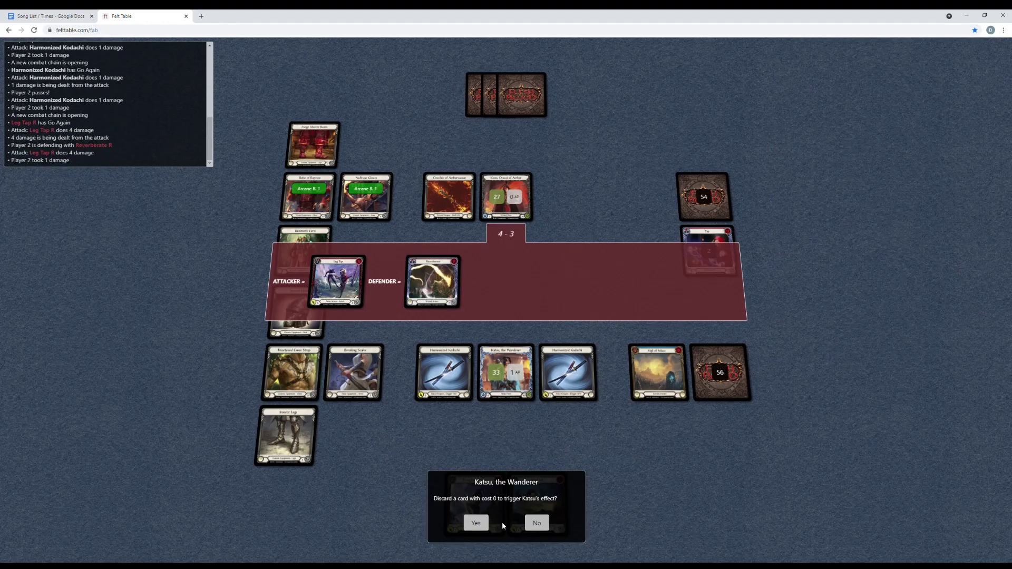
click(477, 523)
click(531, 518)
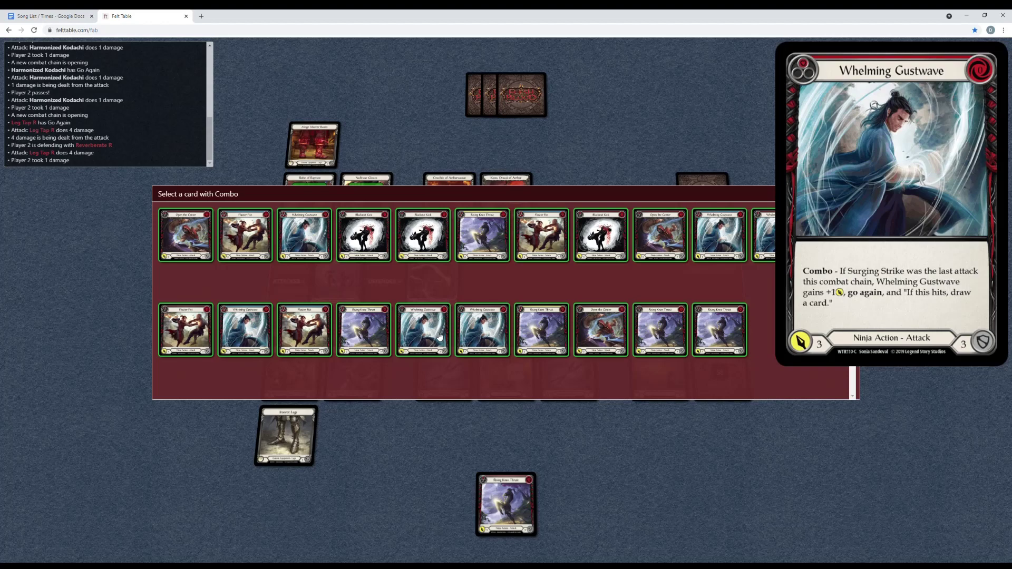
click(363, 252)
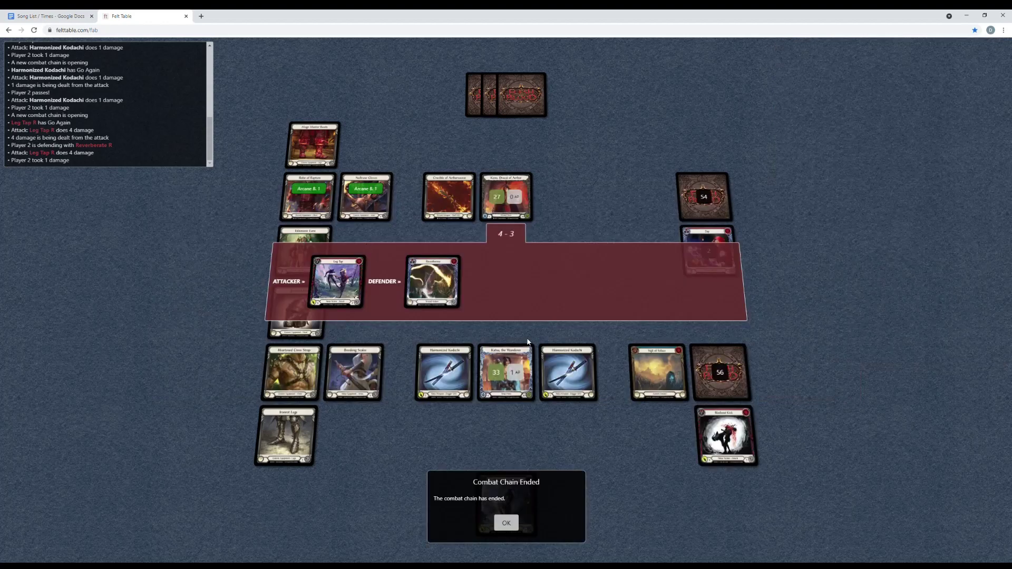
click(516, 525)
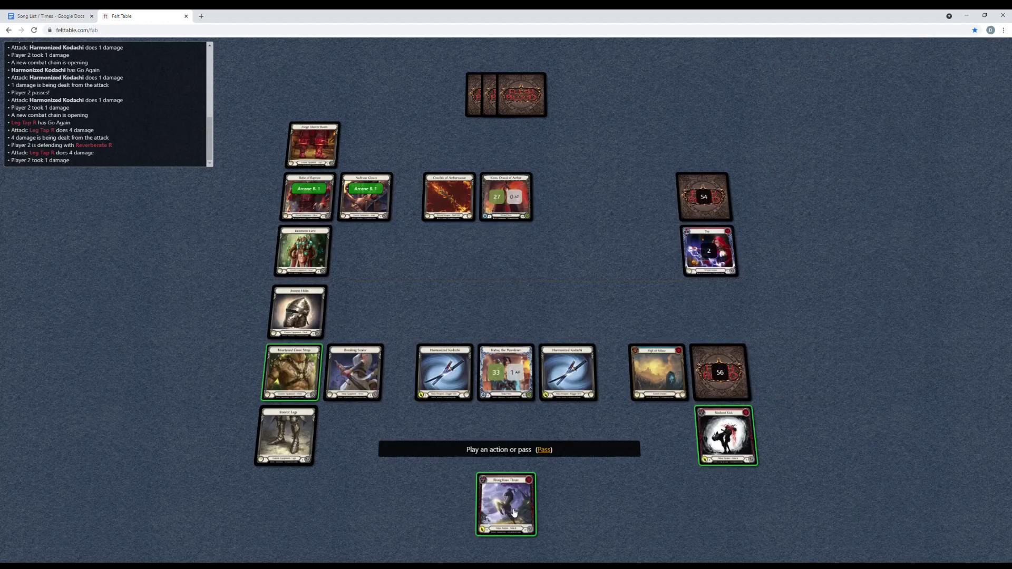
Attack with Rising Knee Thrust and let it resolve unanswered.
click(512, 513)
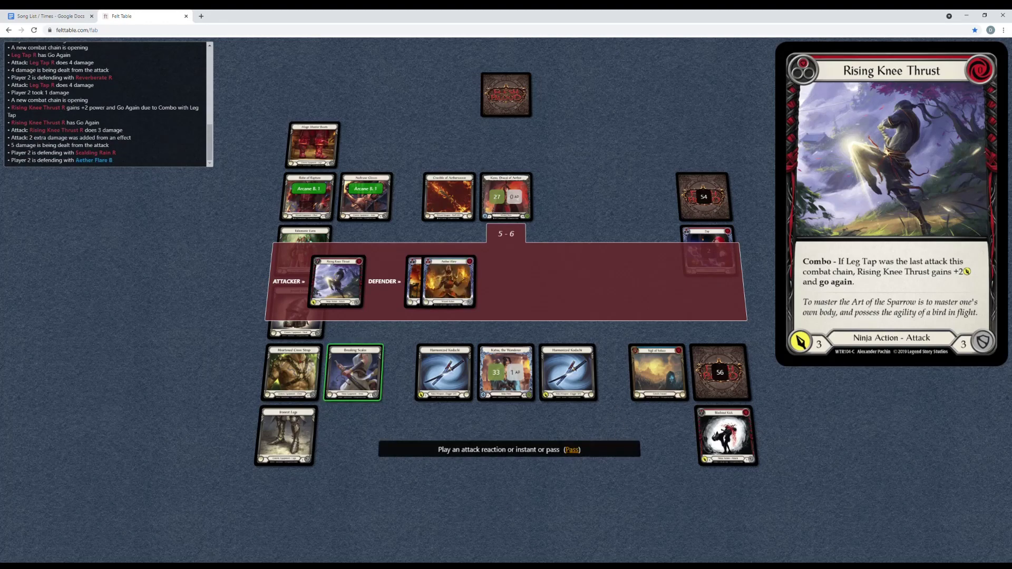
click(571, 448)
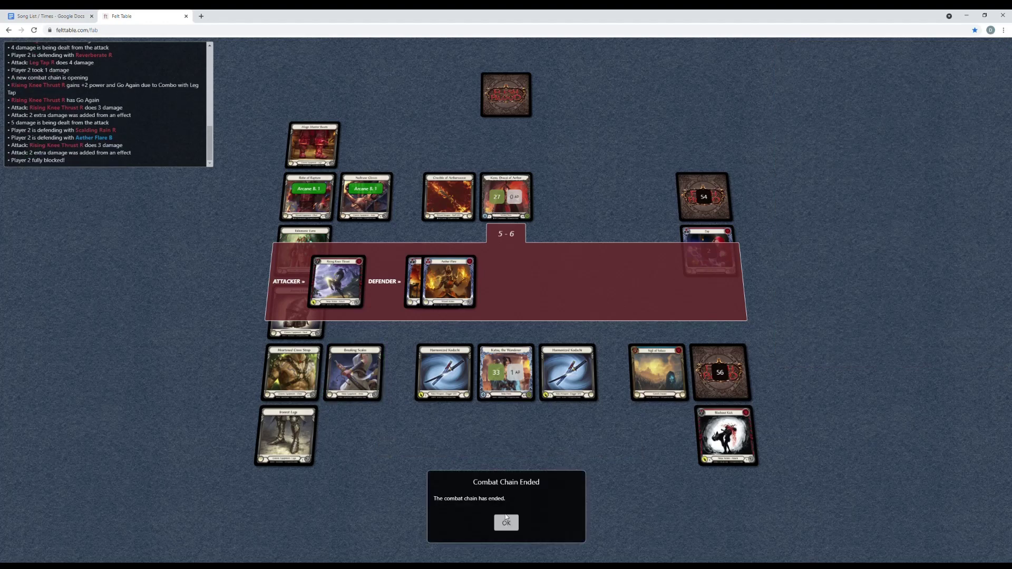
click(506, 518)
mouse_move(726, 435)
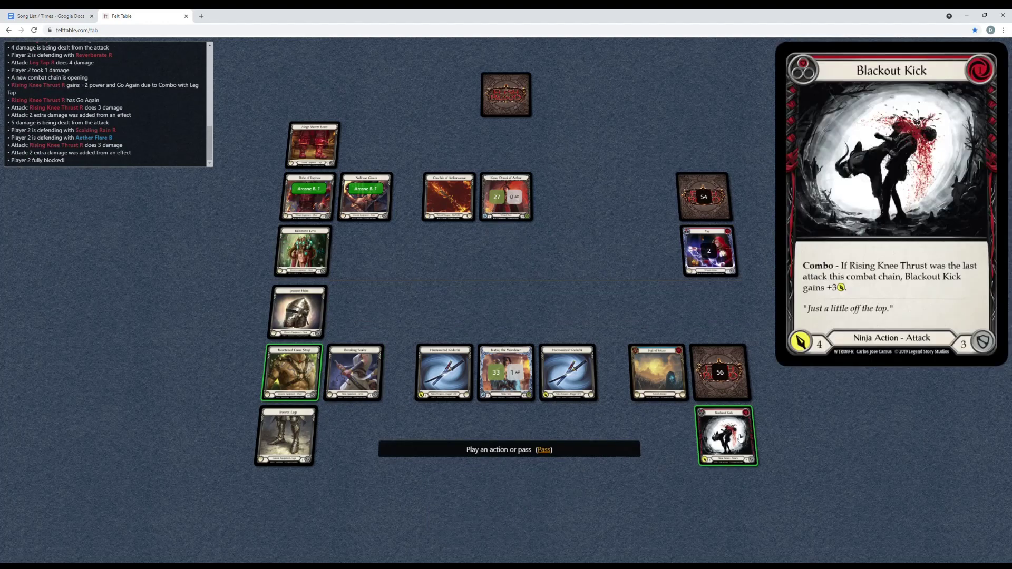
Destroy Heartened Cross Strap and attack with Blackout Kick boosted by Breaking Scales, dealing 5.
click(738, 437)
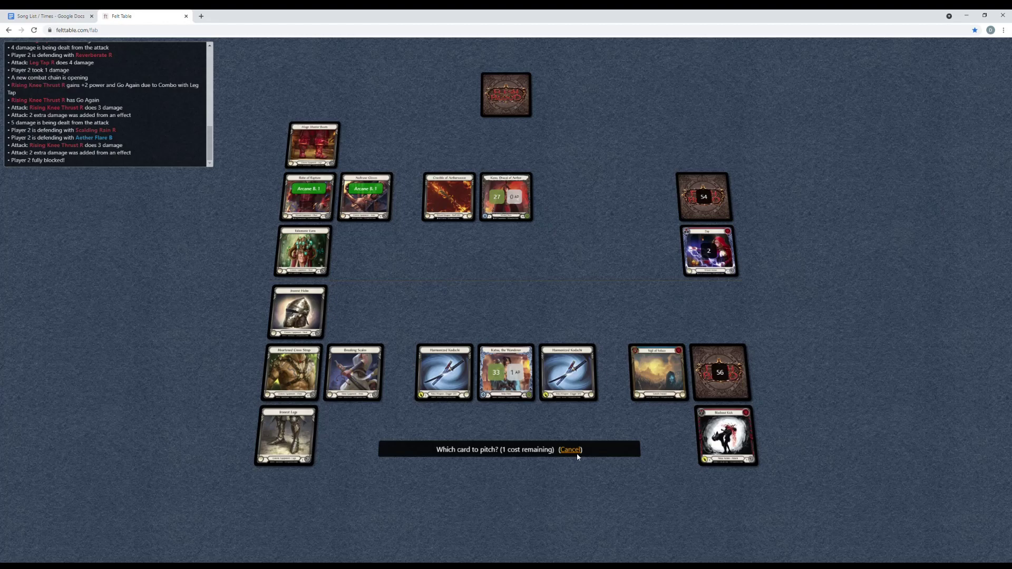
click(576, 453)
click(292, 372)
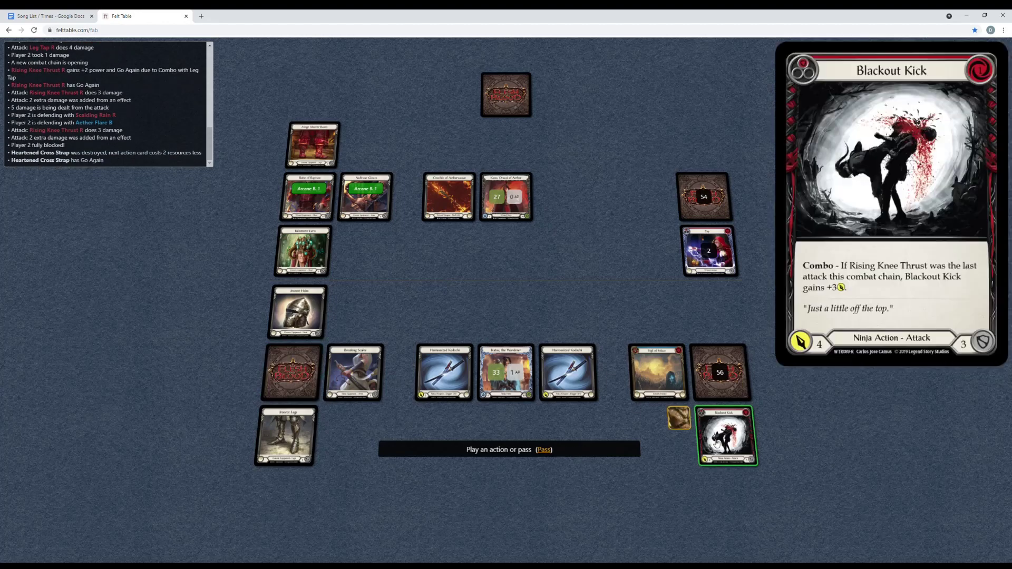
click(731, 438)
click(360, 385)
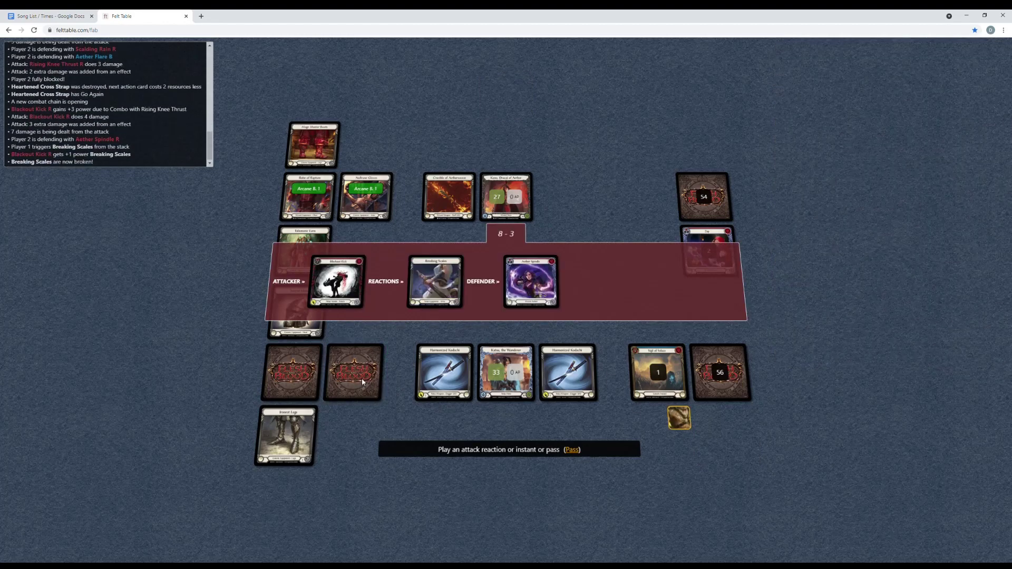
click(575, 451)
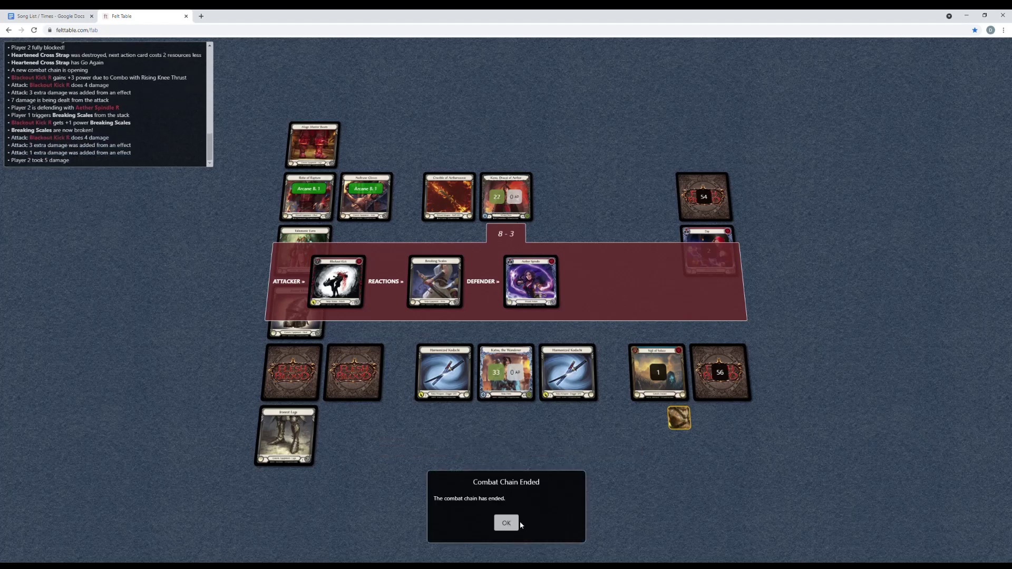
click(519, 520)
Advance past round 2's end and let Kano's turn finish without responding.
click(548, 450)
mouse_move(606, 504)
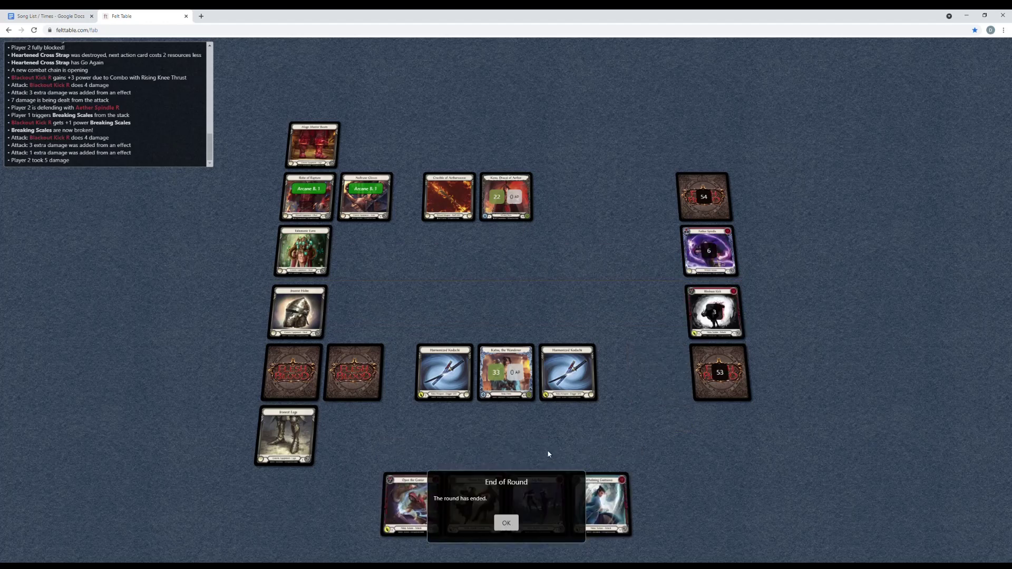
click(507, 524)
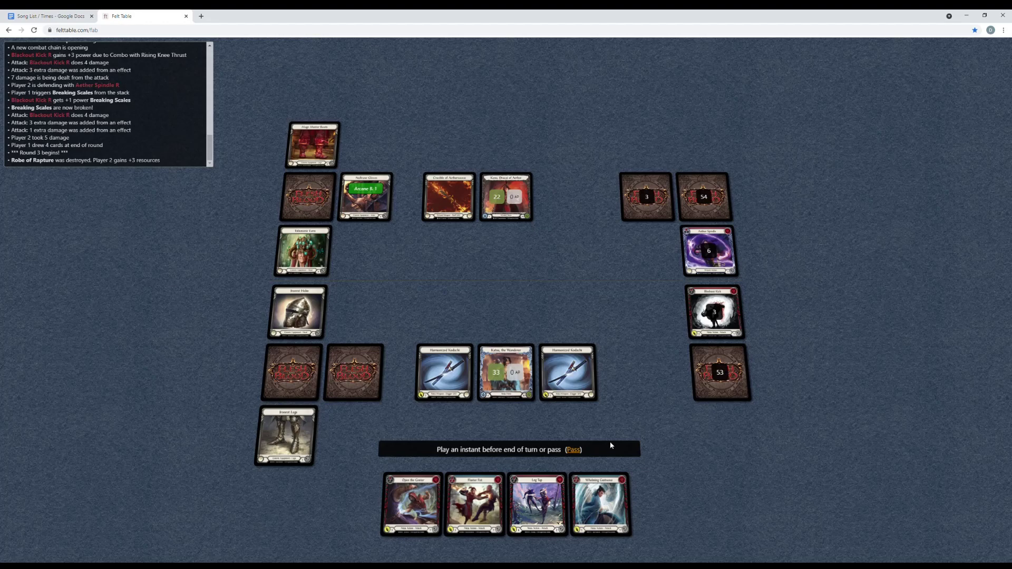
click(573, 449)
click(508, 522)
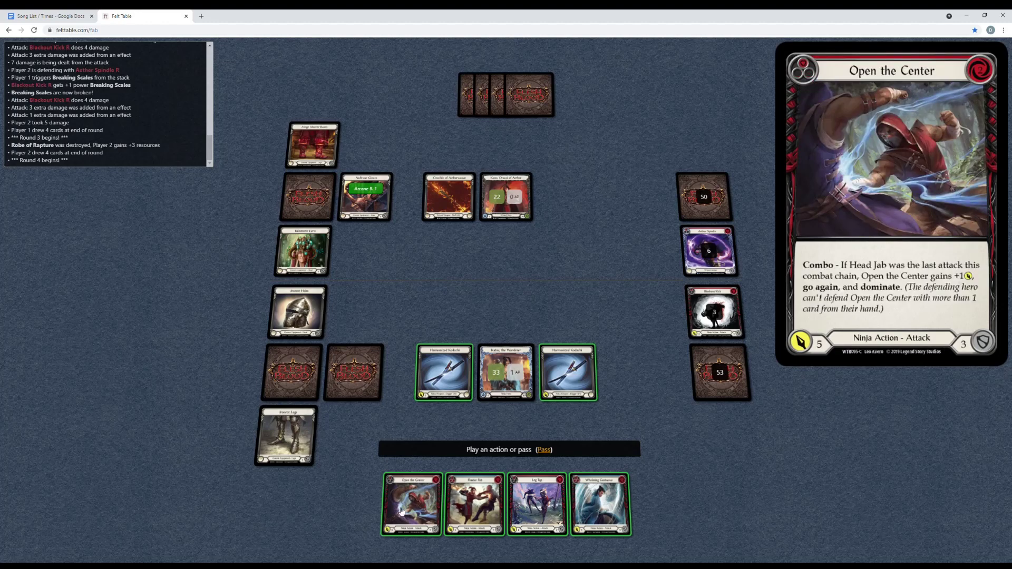
mouse_move(600, 505)
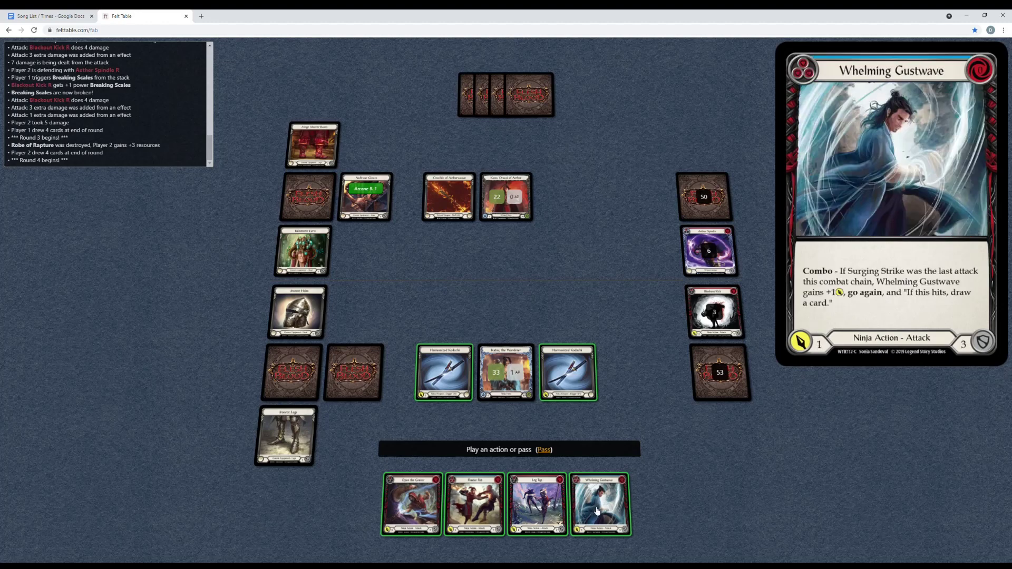
Attack twice with Harmonized Kodachi, pitching Whelming Gustwave.
click(459, 395)
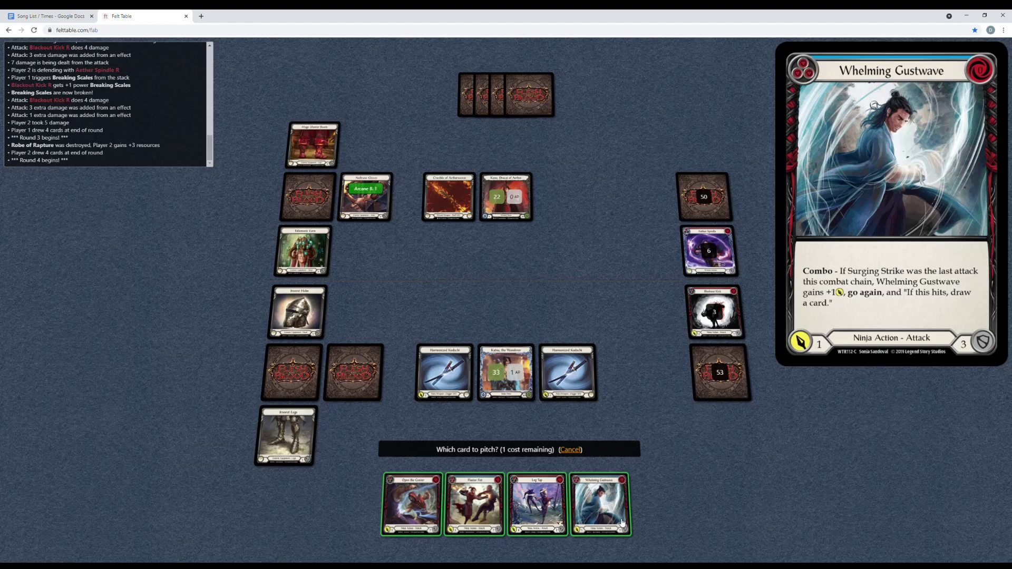
click(608, 518)
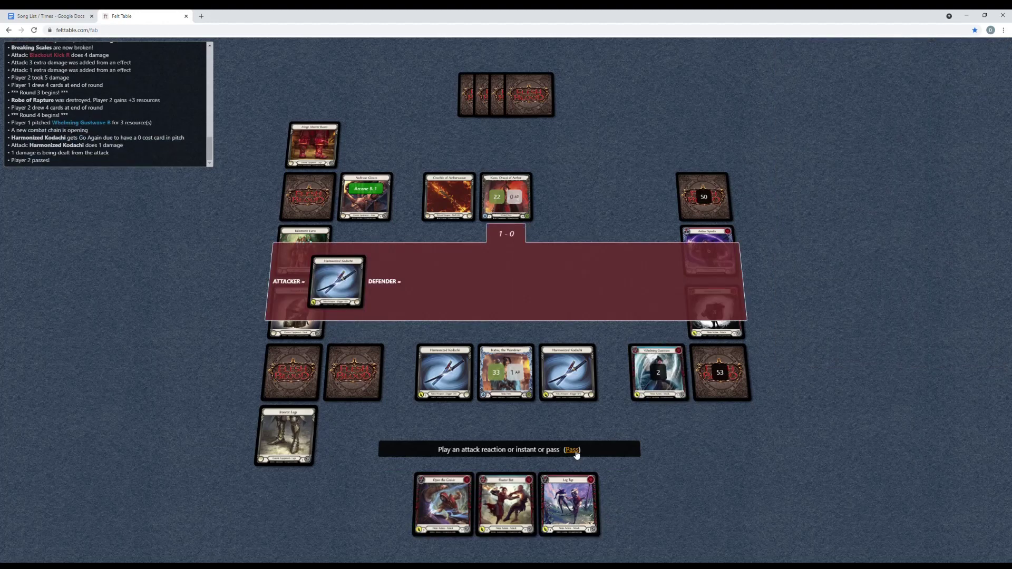
click(574, 452)
click(506, 522)
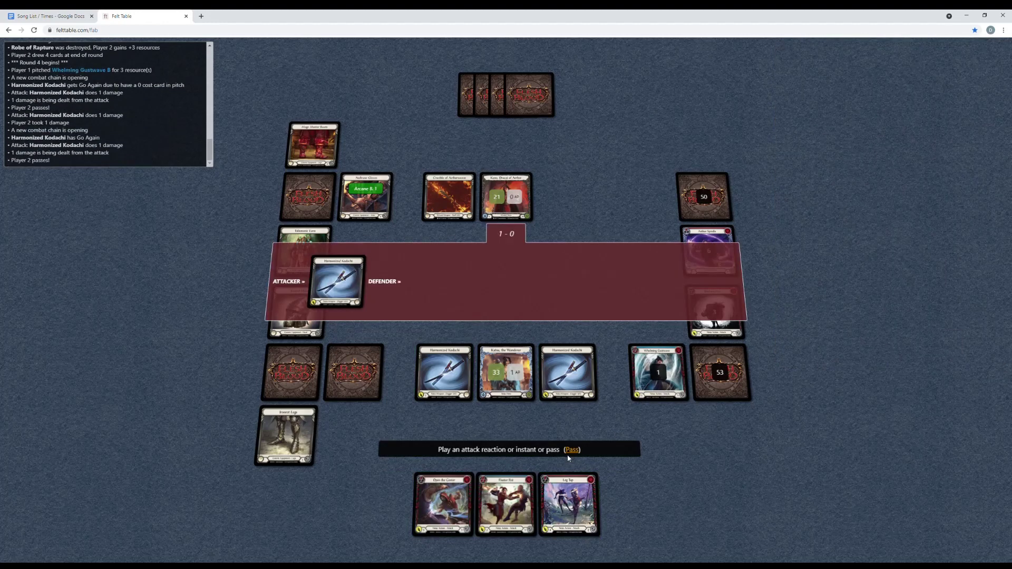
click(574, 452)
click(507, 524)
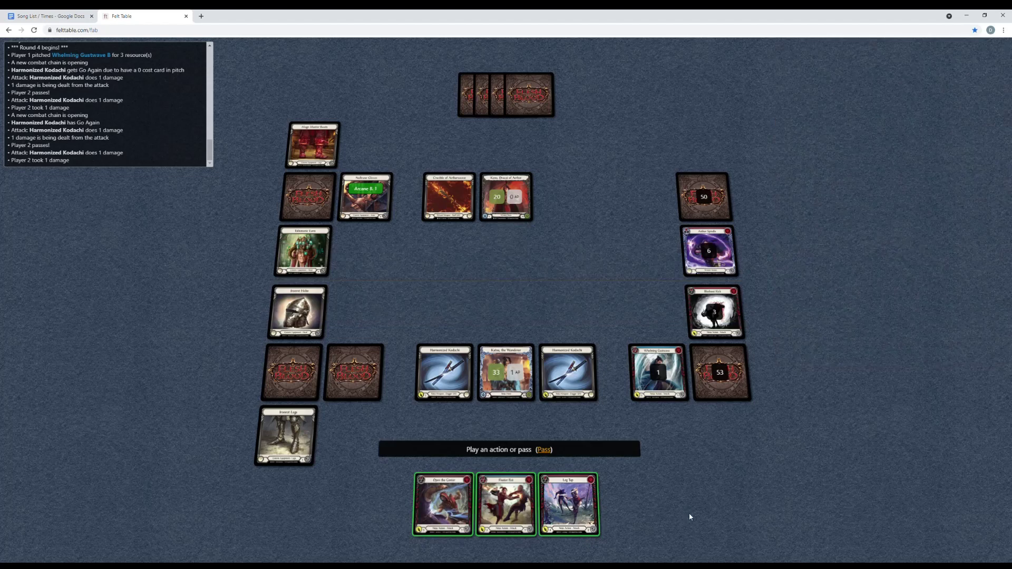
Attack with Leg Tap and use Katsu's trigger to fetch Rising Knee Thrust.
click(568, 503)
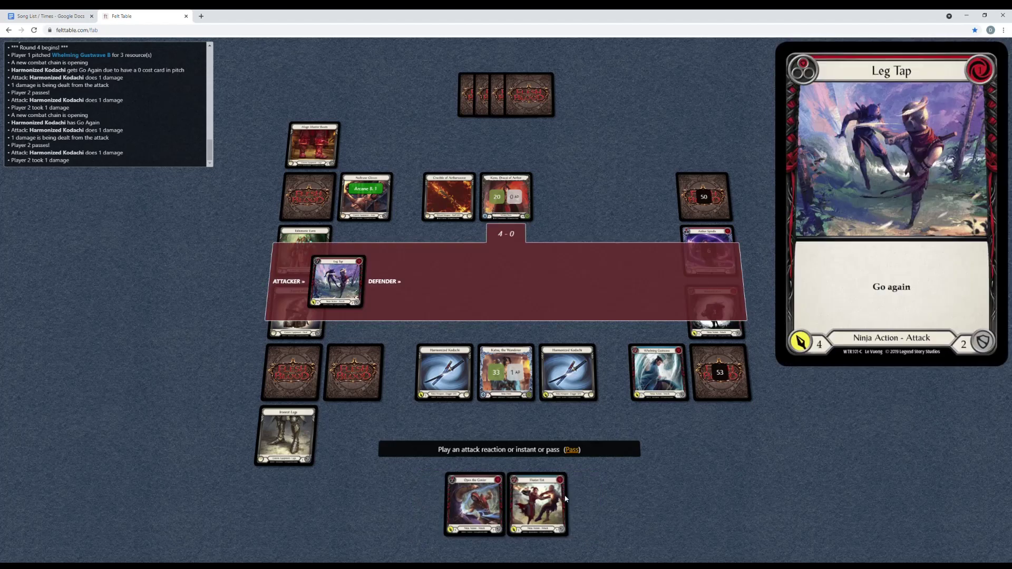
click(574, 448)
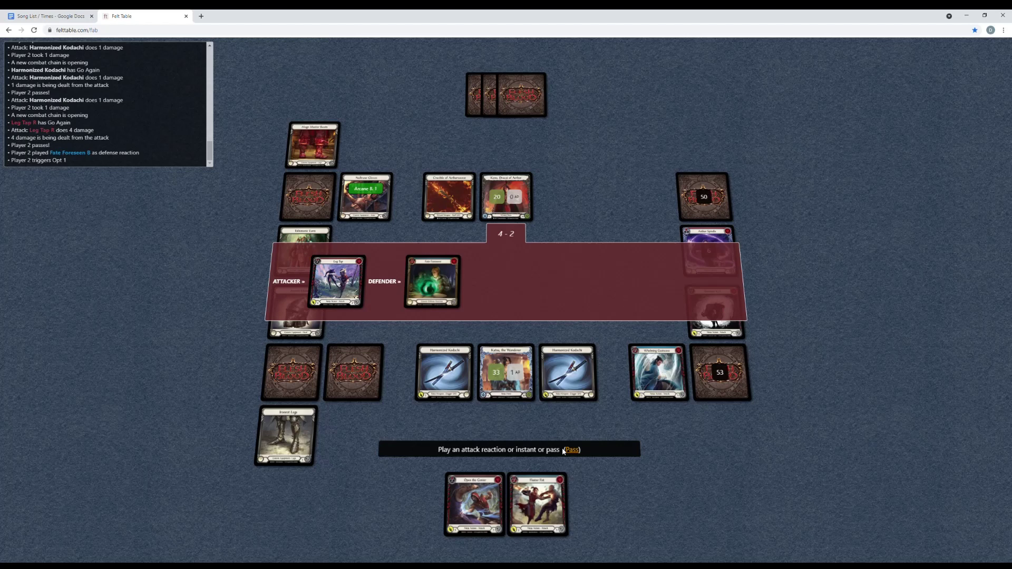
click(573, 449)
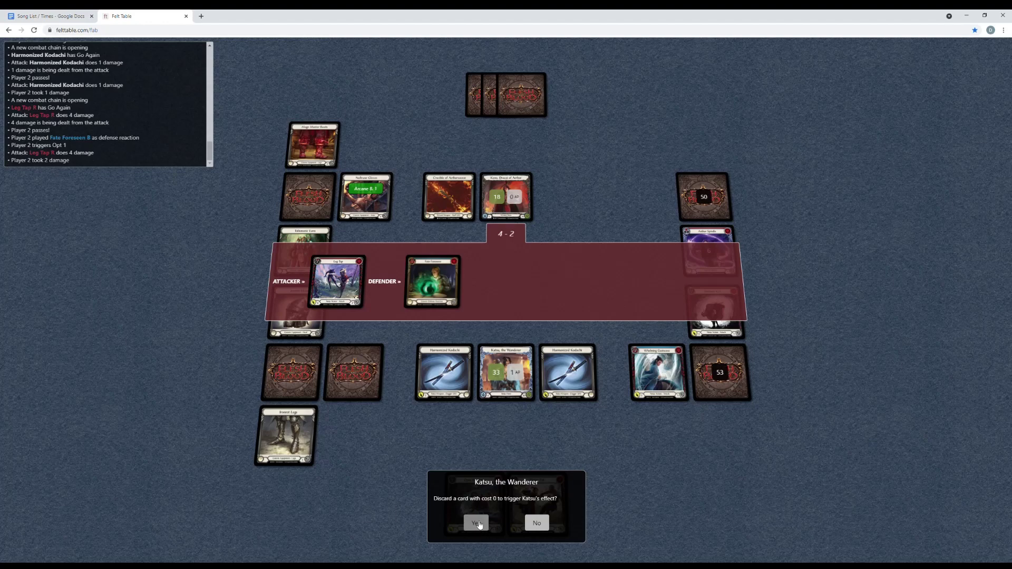
click(478, 523)
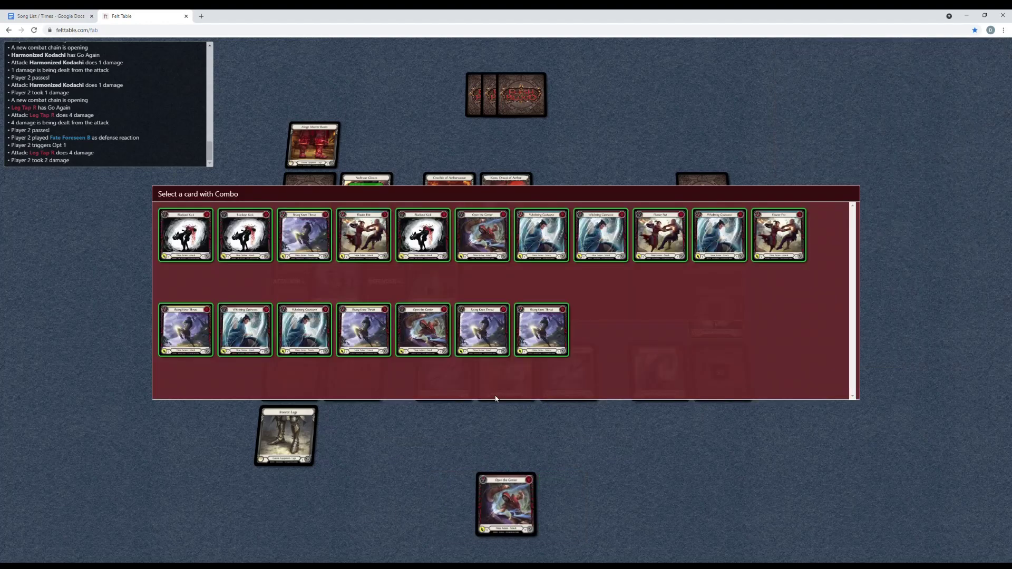
mouse_move(600, 235)
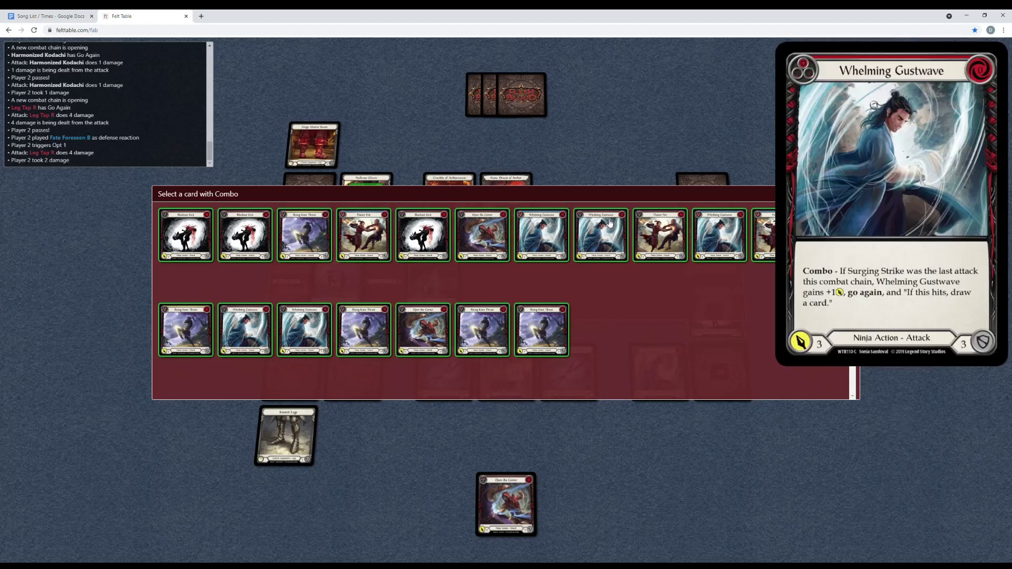
click(445, 331)
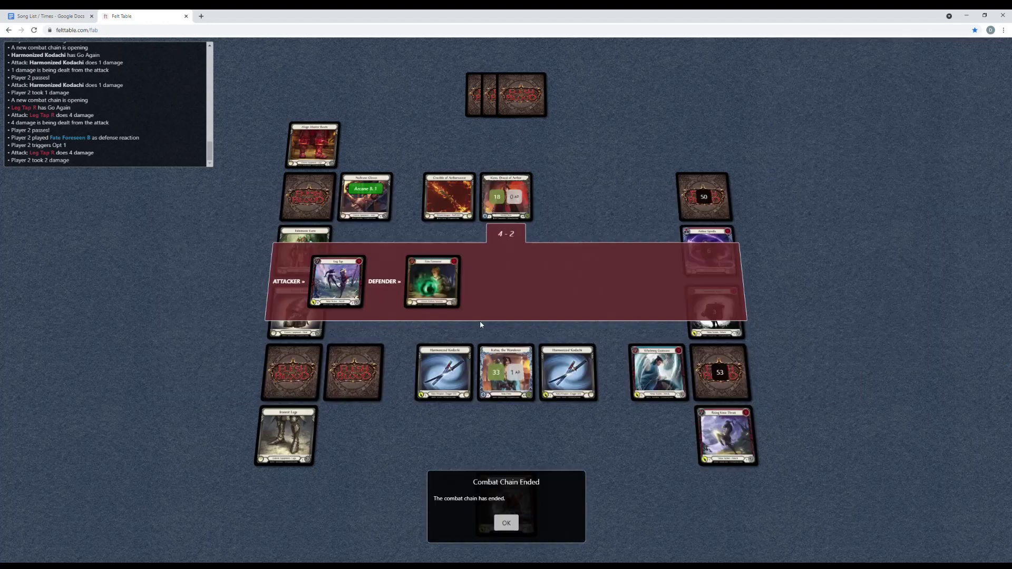
click(506, 523)
Attack with Rising Knee Thrust into Kano's full block.
click(720, 454)
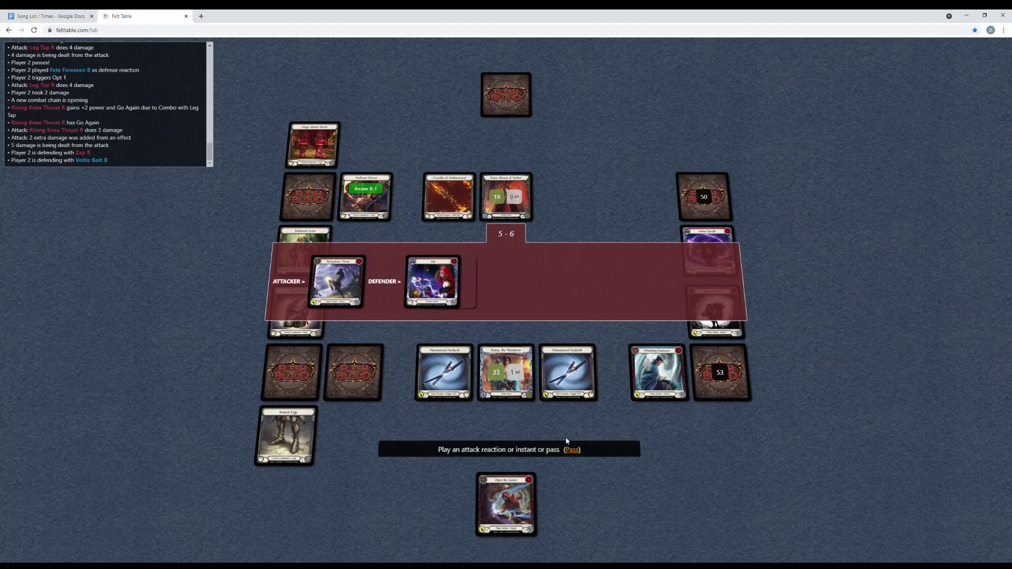
click(575, 450)
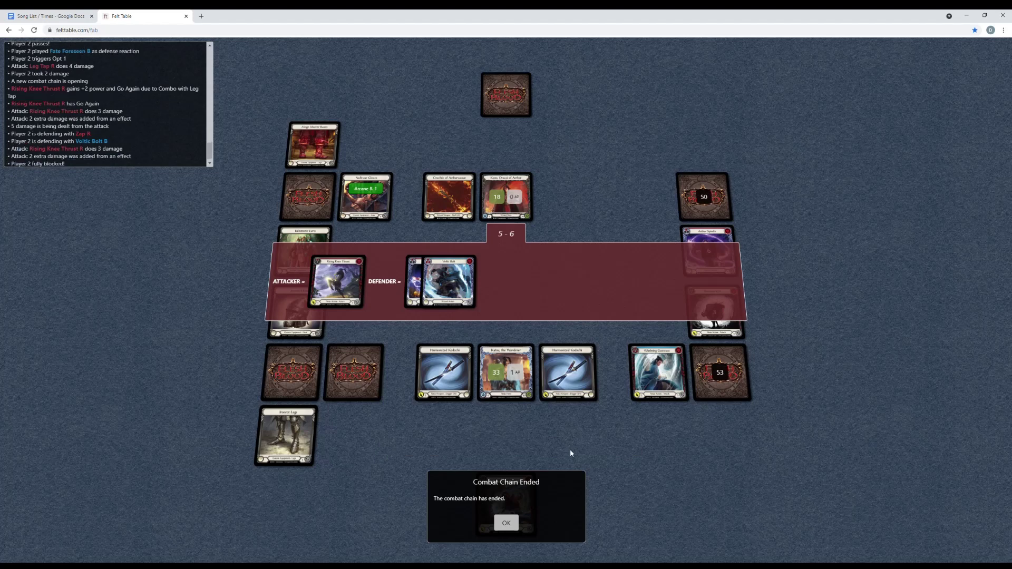
click(506, 524)
Put Open the Center into the arsenal and end the round.
click(526, 490)
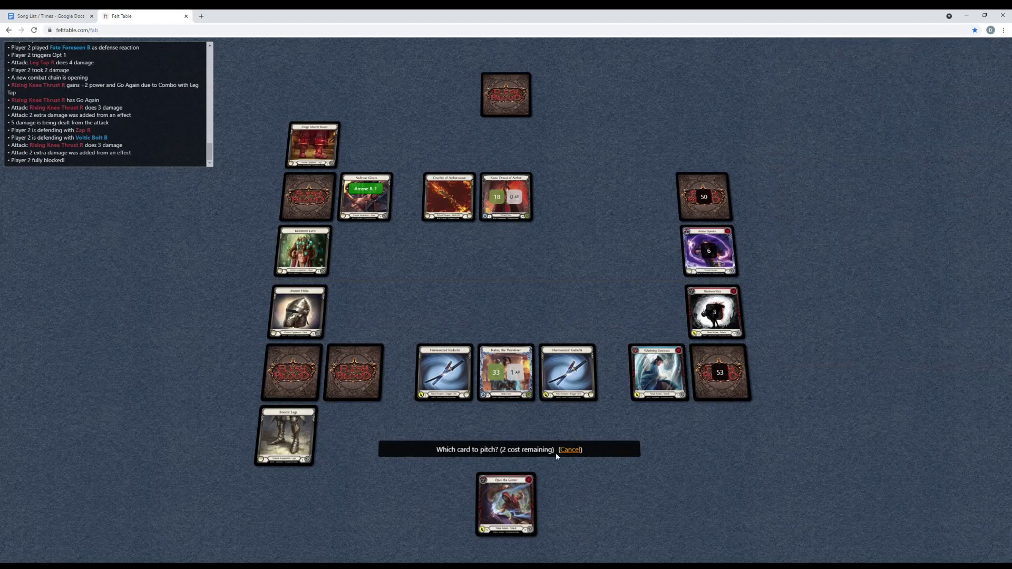
click(556, 452)
click(548, 451)
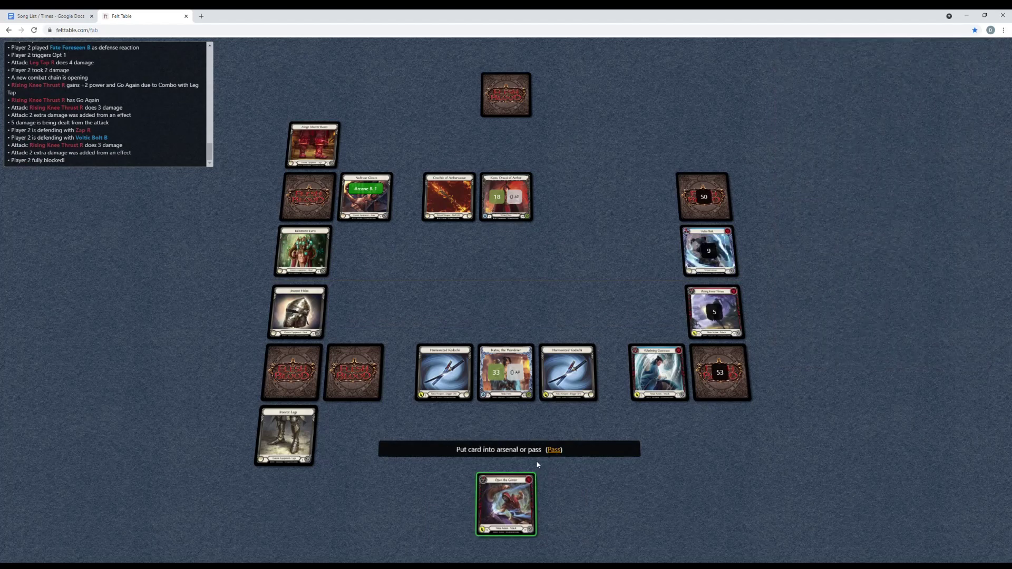
click(506, 509)
click(506, 522)
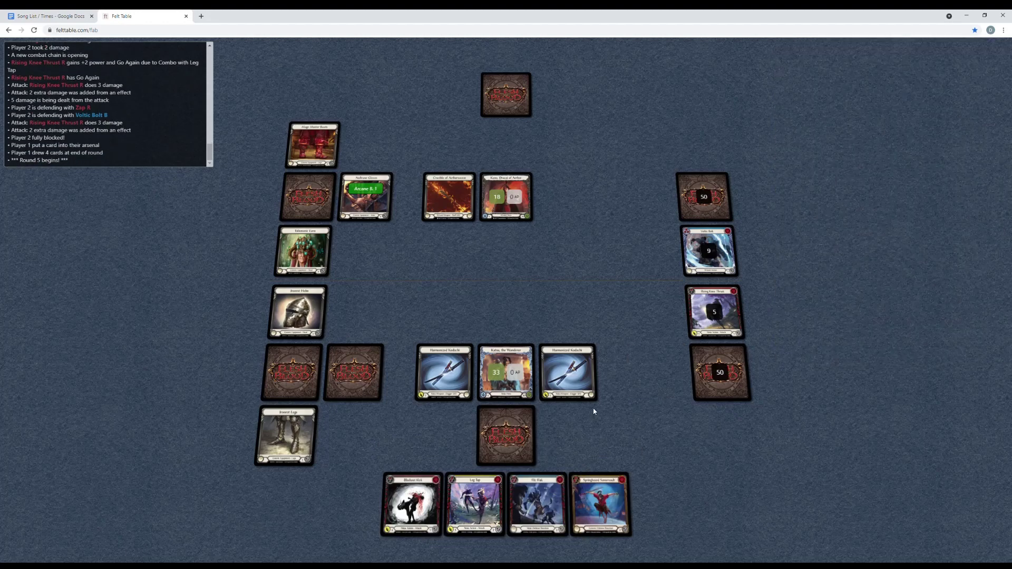
mouse_move(708, 250)
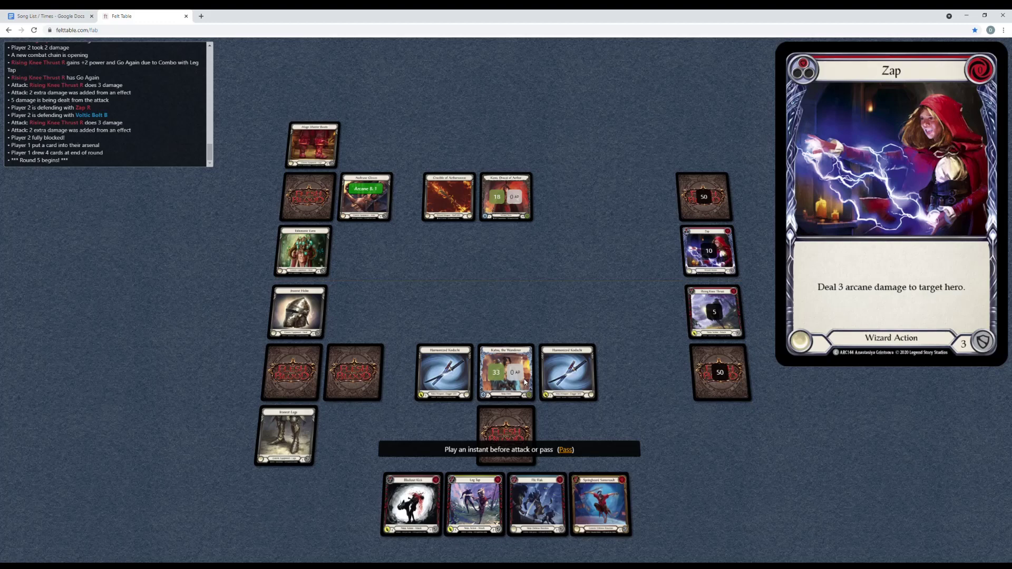
Take the wizard's Zap and pass through to the end of the round.
click(565, 450)
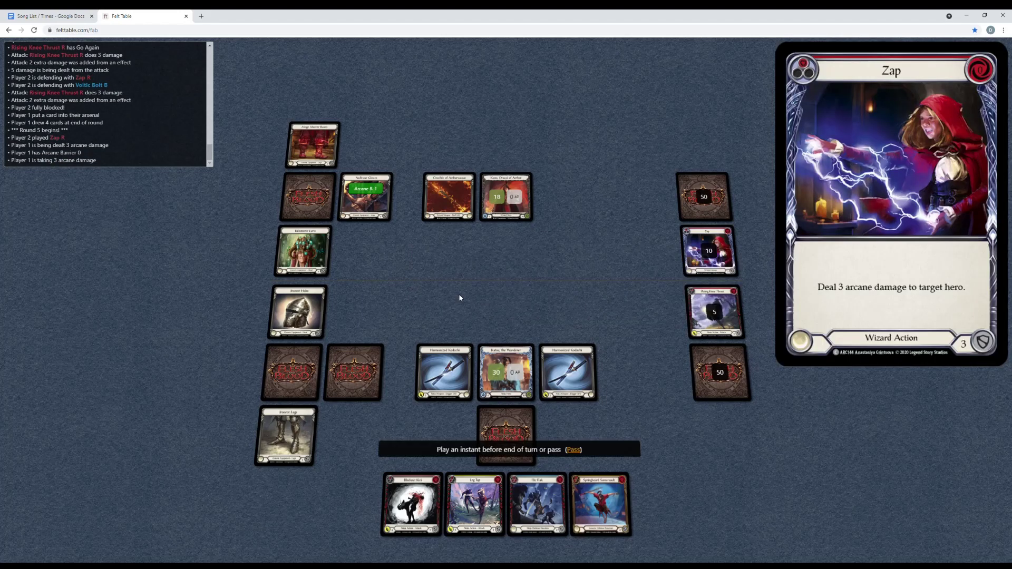
click(574, 449)
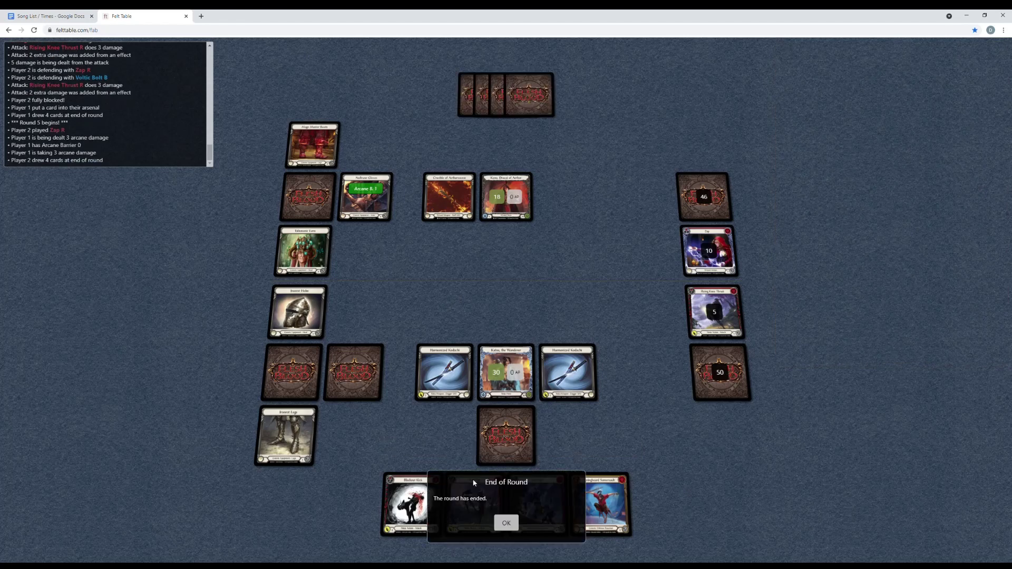
click(506, 521)
mouse_move(506, 435)
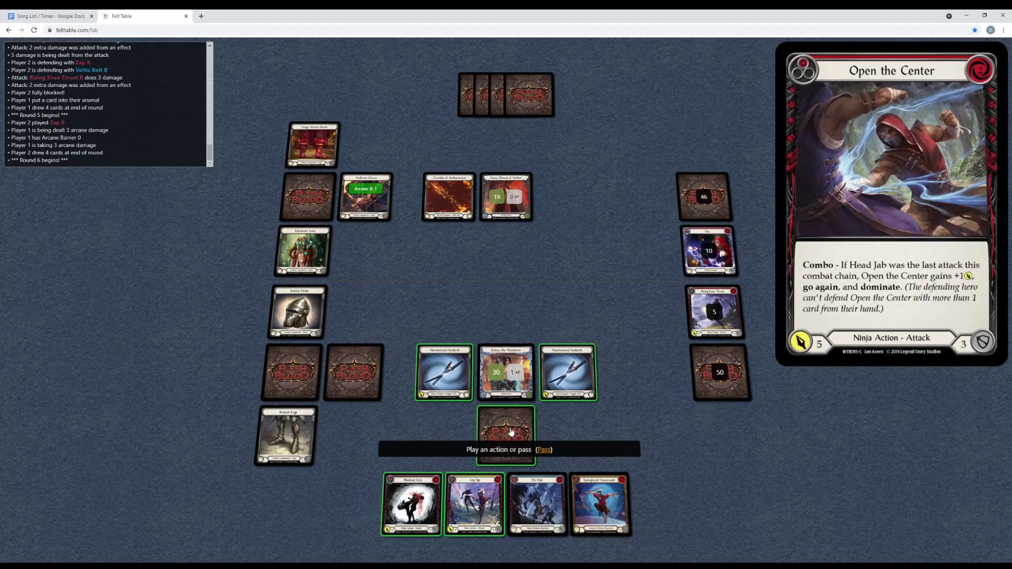
Attack twice with Harmonized Kodachi, pitching Flic Flak.
click(463, 391)
mouse_move(443, 372)
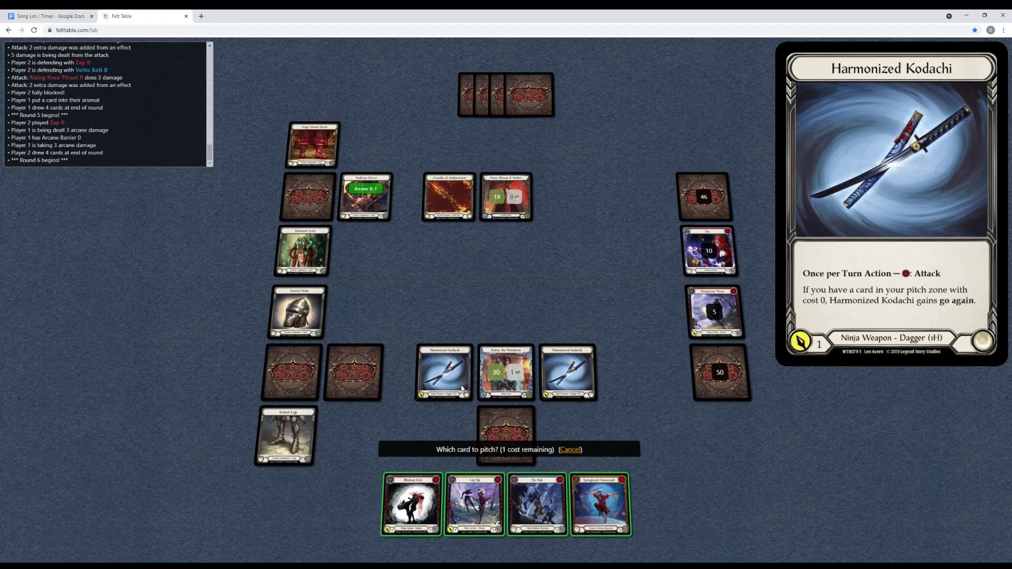
click(538, 503)
click(572, 449)
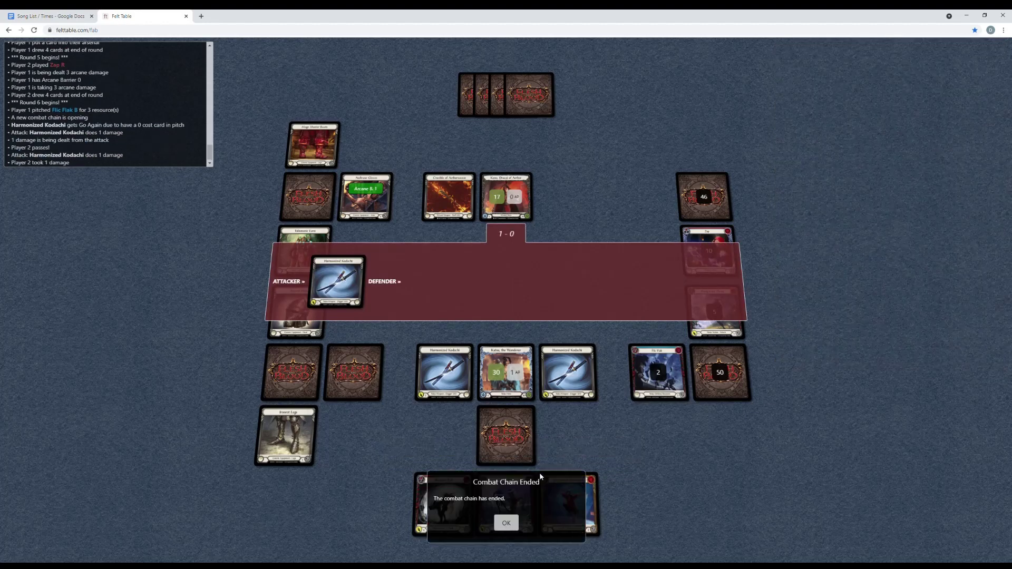
click(506, 524)
click(557, 395)
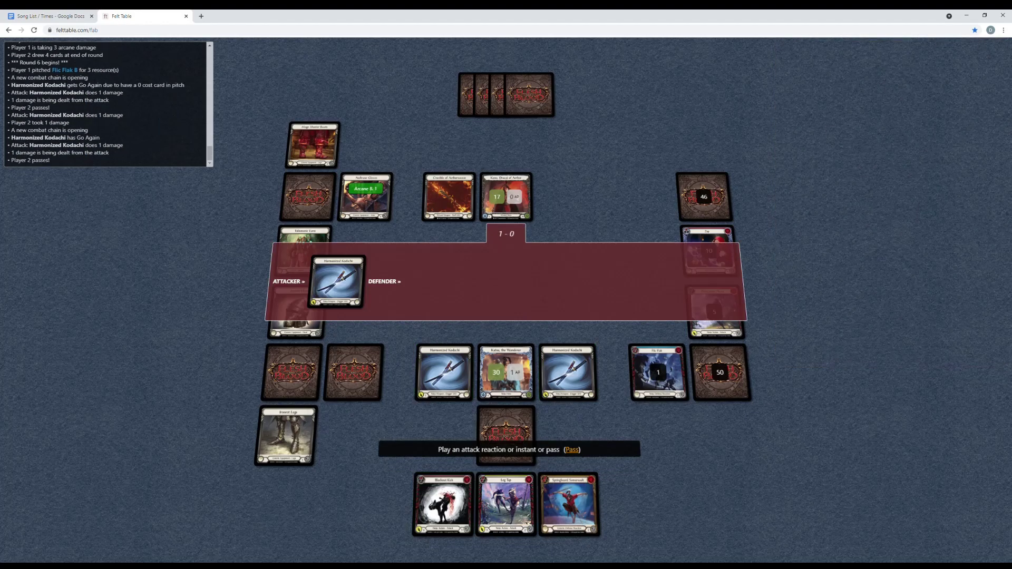
click(574, 450)
click(516, 523)
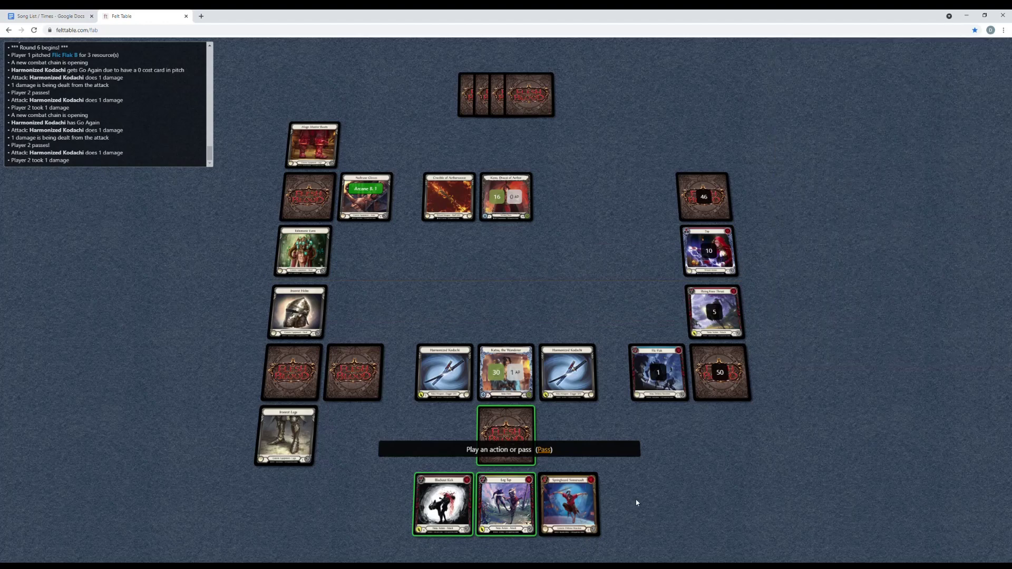
mouse_move(506, 504)
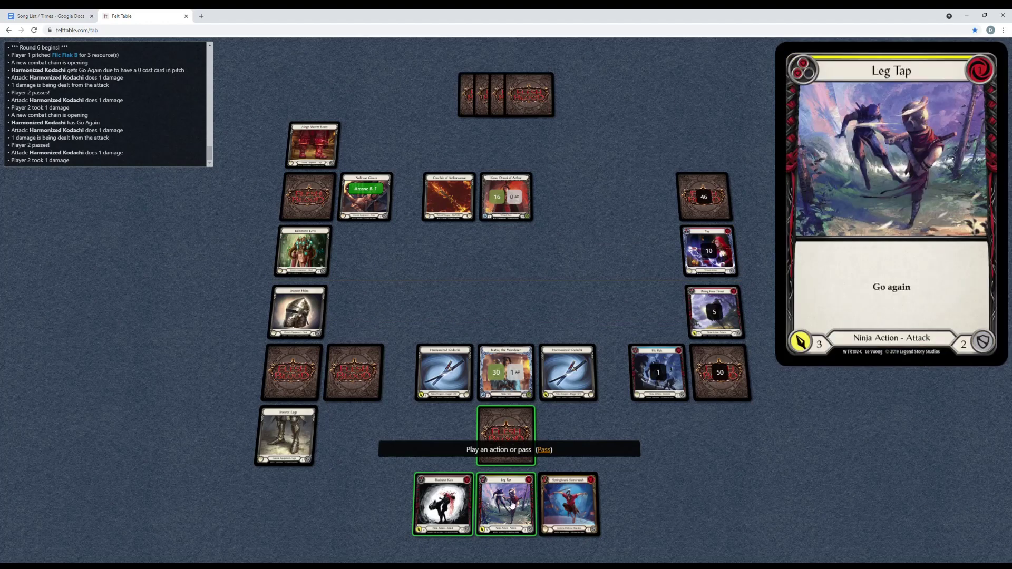
Attack with Leg Tap and let the blocked hit finish.
click(510, 506)
click(573, 450)
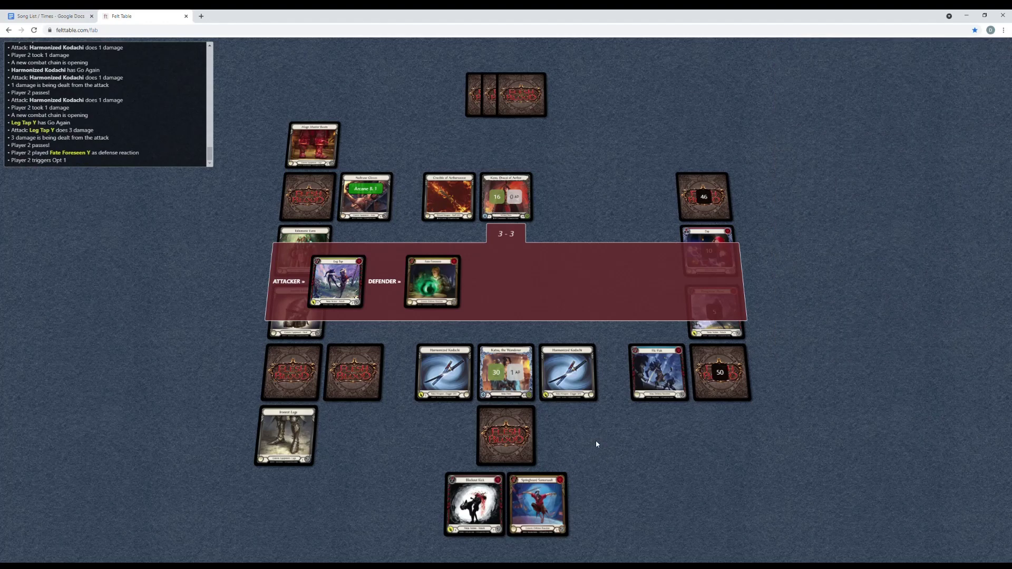
click(577, 451)
click(505, 522)
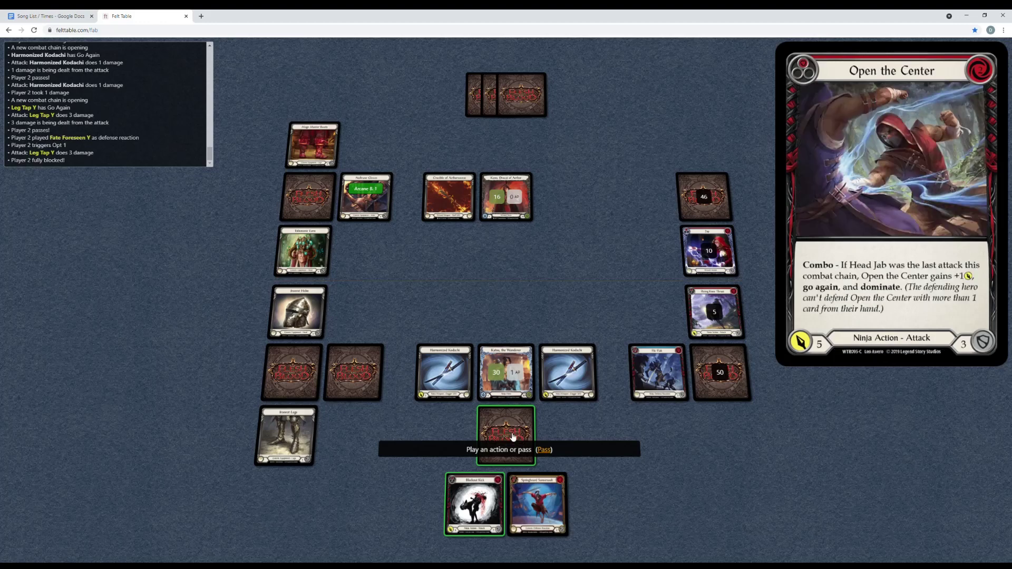
Play Open the Center from arsenal, pitching Springboard Somersault, for 2 damage, then end the round.
click(512, 440)
click(557, 512)
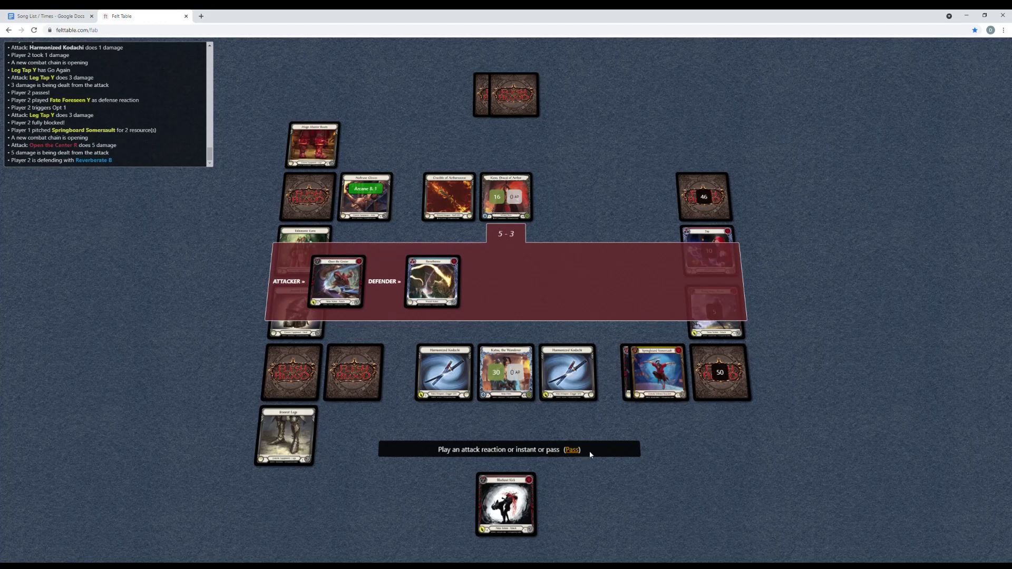
click(571, 449)
click(507, 518)
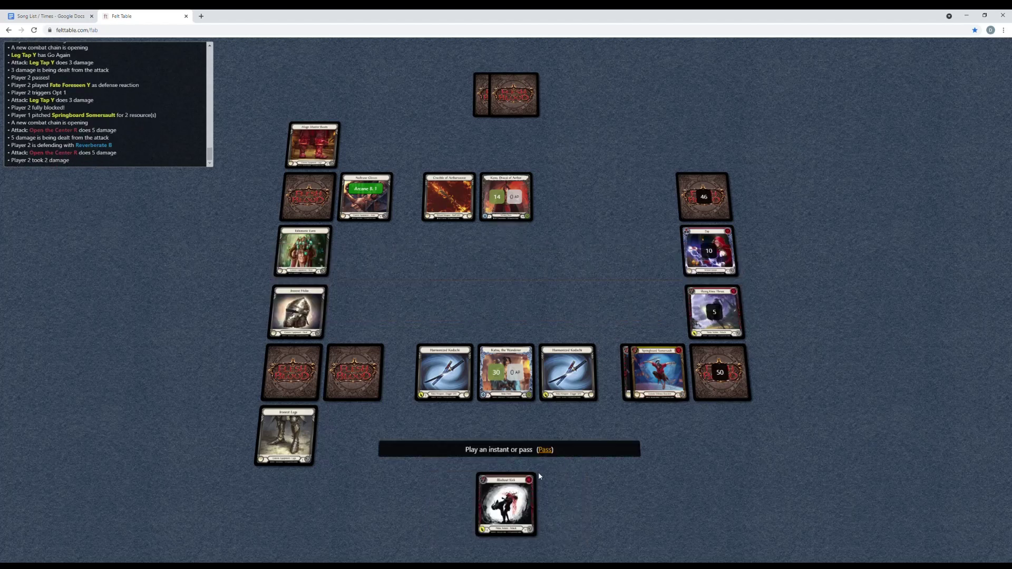
click(545, 450)
click(505, 506)
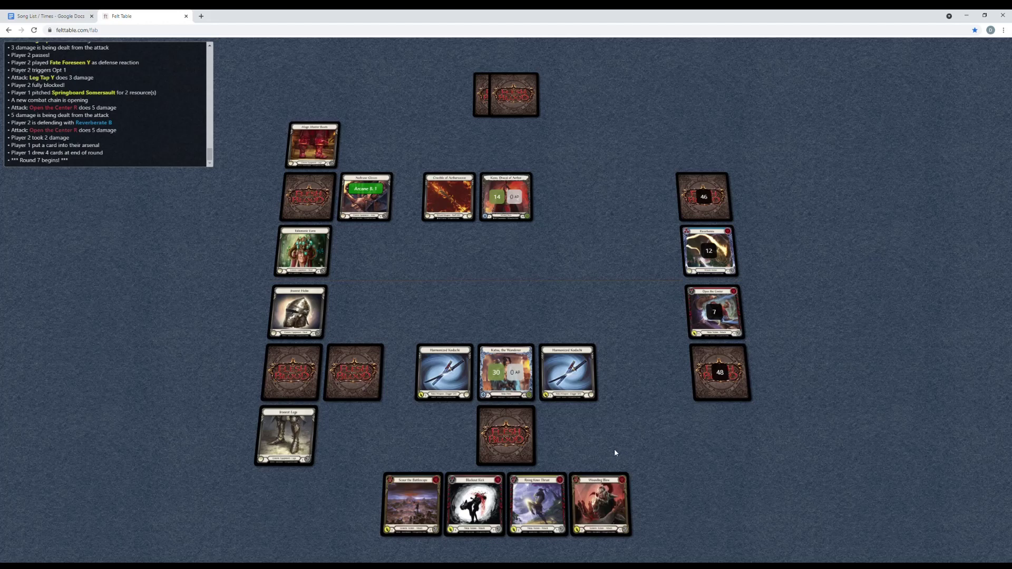
Take the opponent's arcane damage and pass to the end of the round.
click(566, 450)
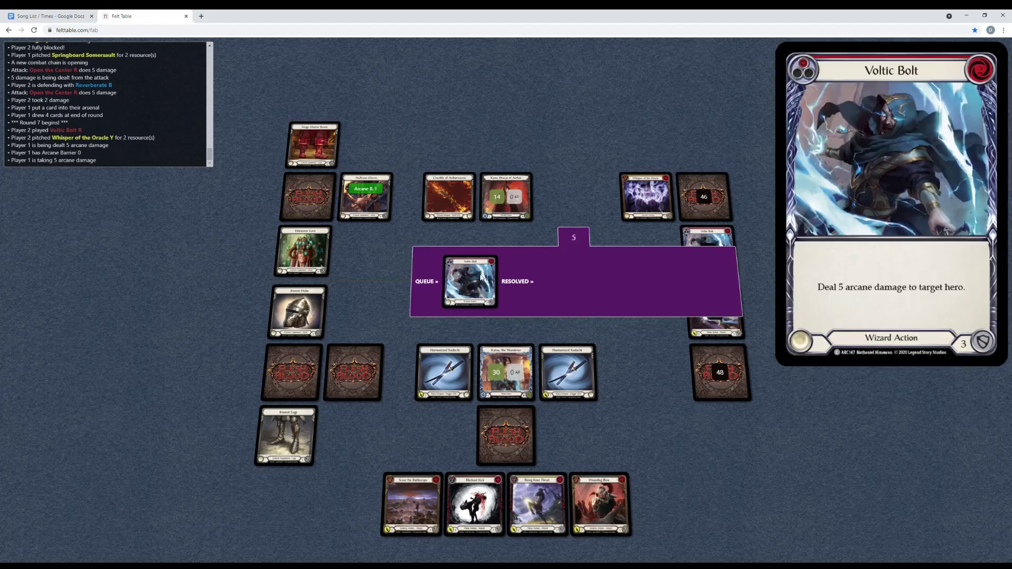
mouse_move(474, 503)
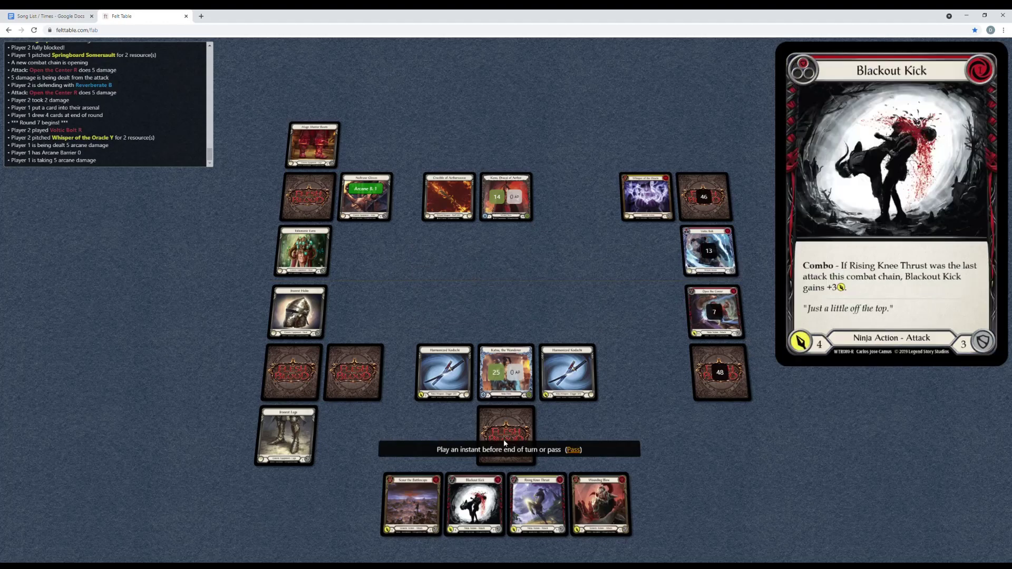
click(573, 450)
click(510, 524)
mouse_move(443, 372)
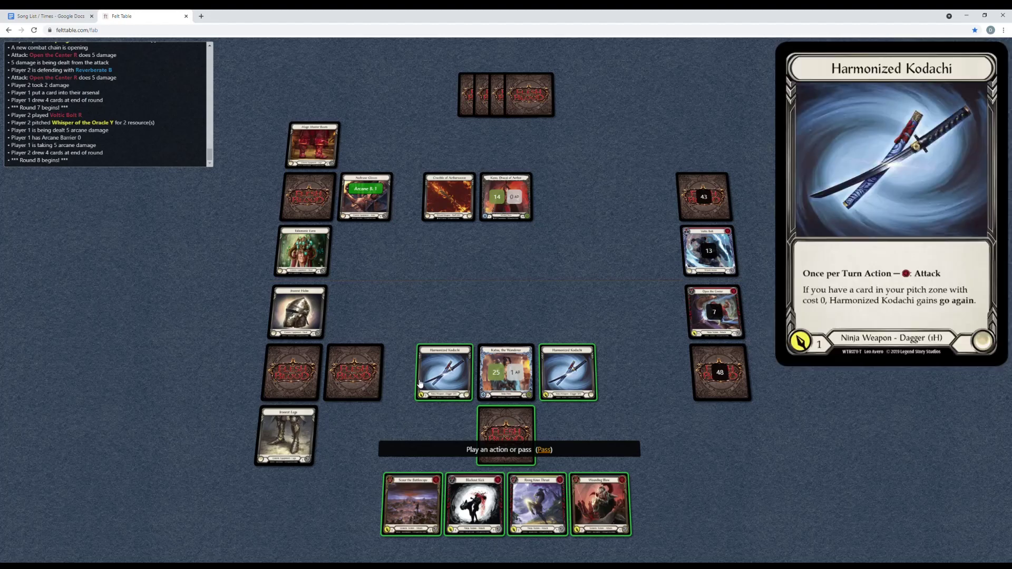
Attack twice with Harmonized Kodachi, pitching Wounding Blow.
click(444, 376)
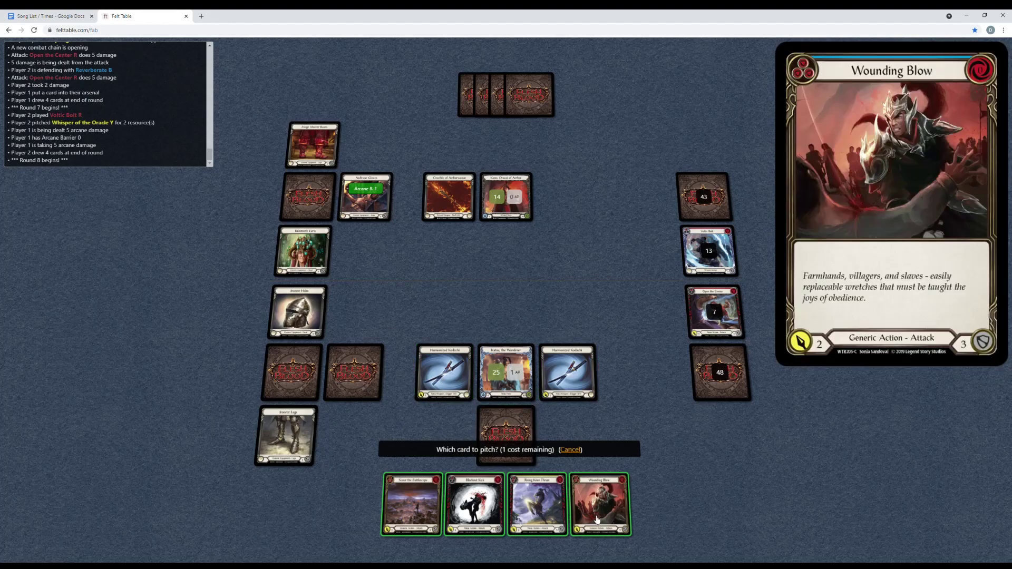
click(597, 521)
click(575, 449)
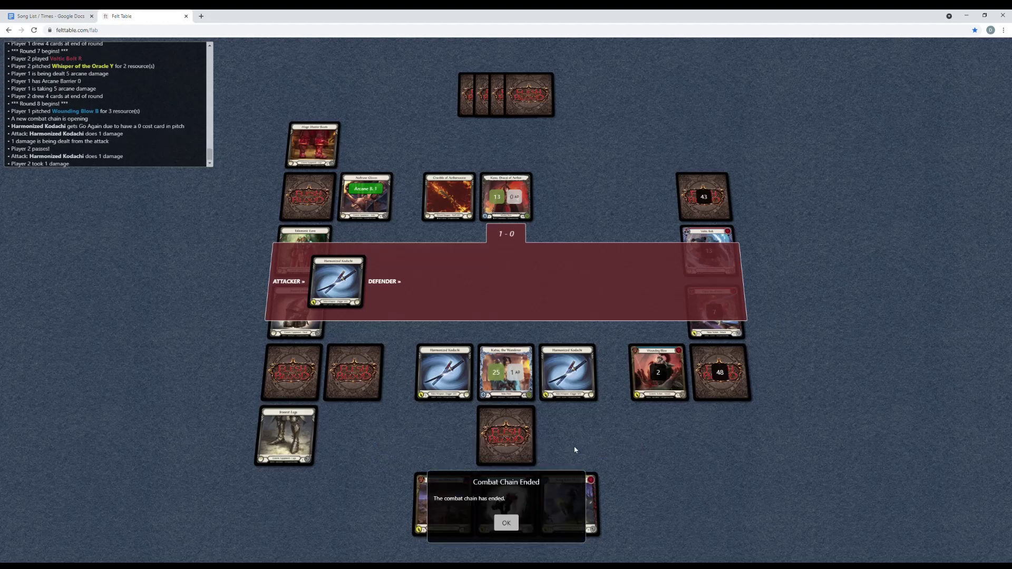
click(506, 519)
click(568, 372)
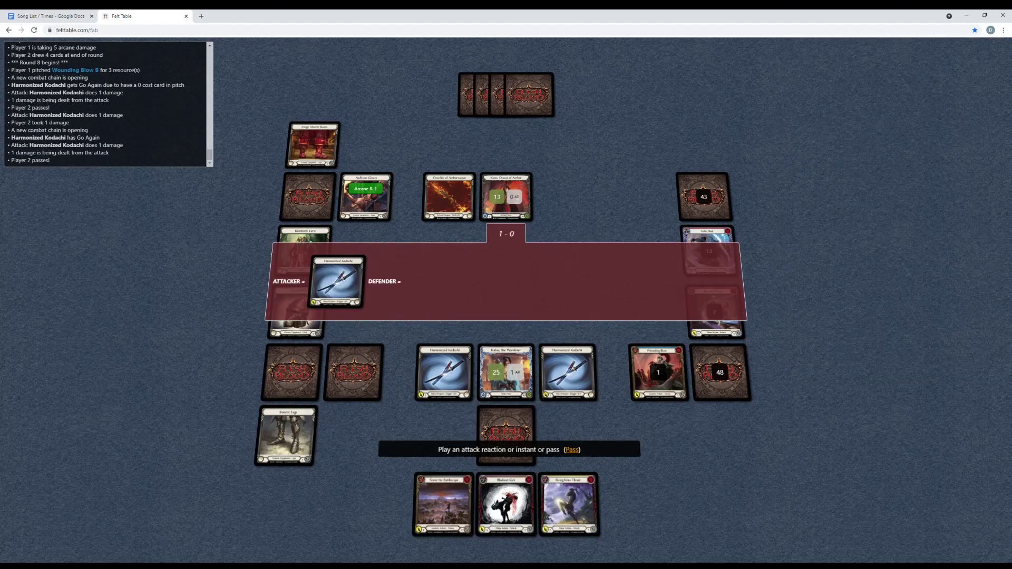
click(571, 450)
click(506, 522)
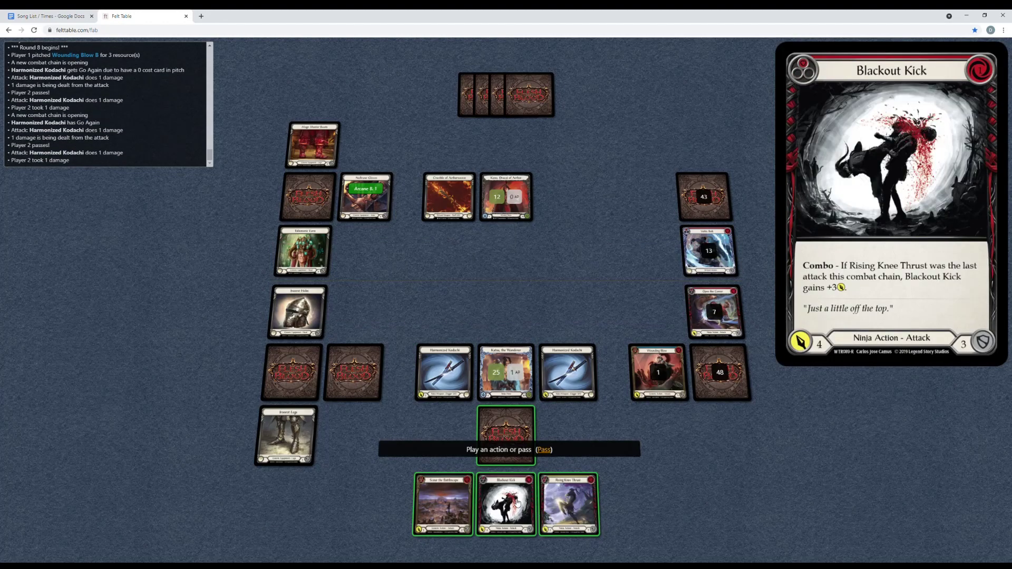
Hit for 4 with Blackout Kick from arsenal, decline Katsu's discard, arsenal Scour the Battlescape.
click(514, 434)
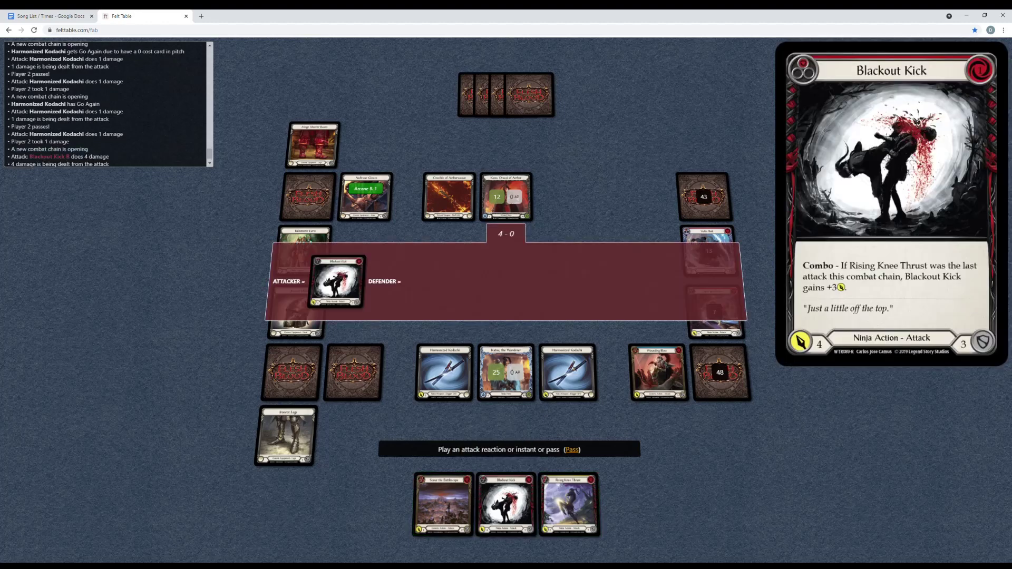
click(572, 450)
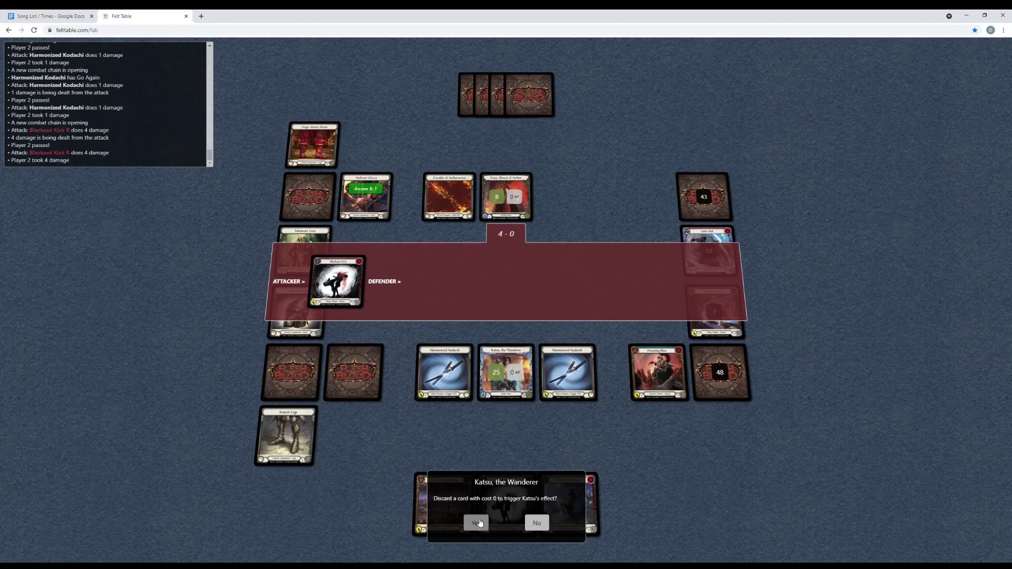
click(537, 528)
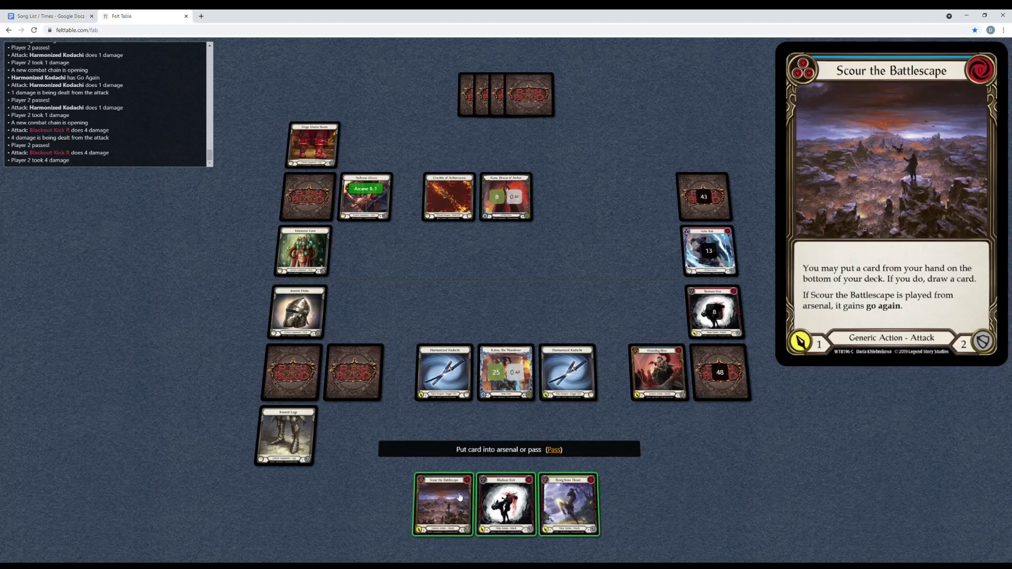
click(442, 504)
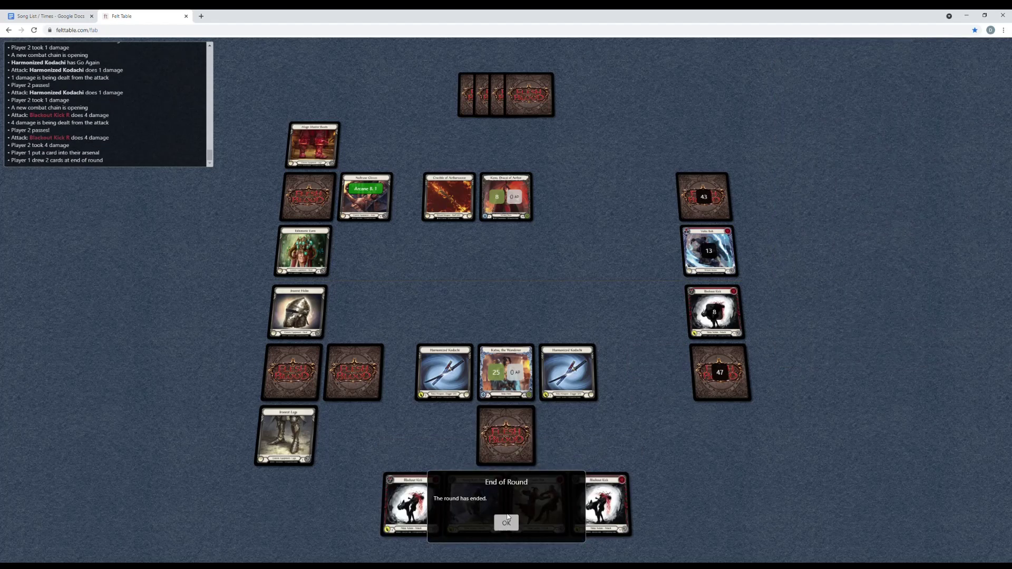
Take Scalding Rain's arcane damage and pass through the opponent's turn to the round's end.
click(506, 523)
mouse_move(638, 196)
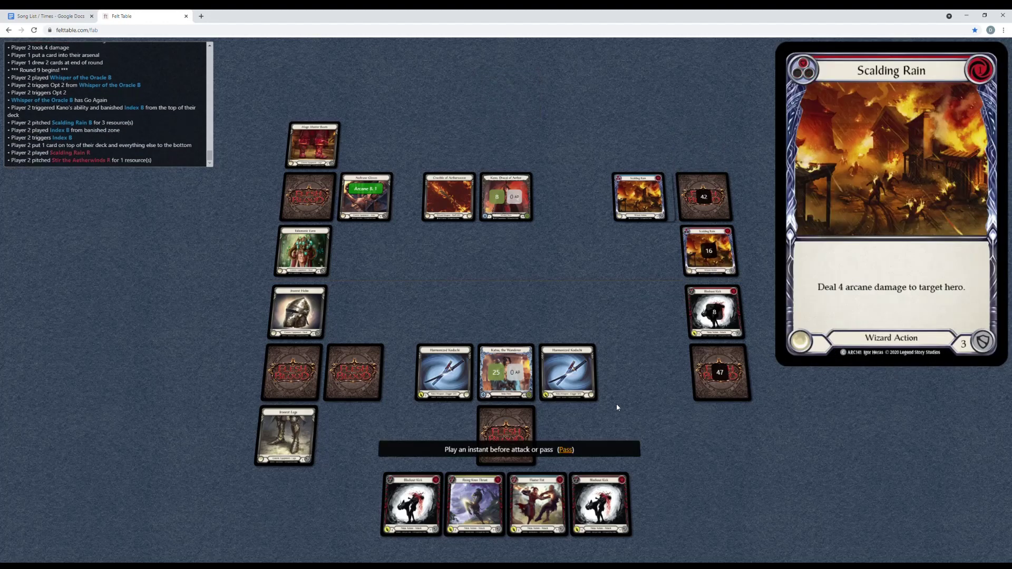
click(566, 450)
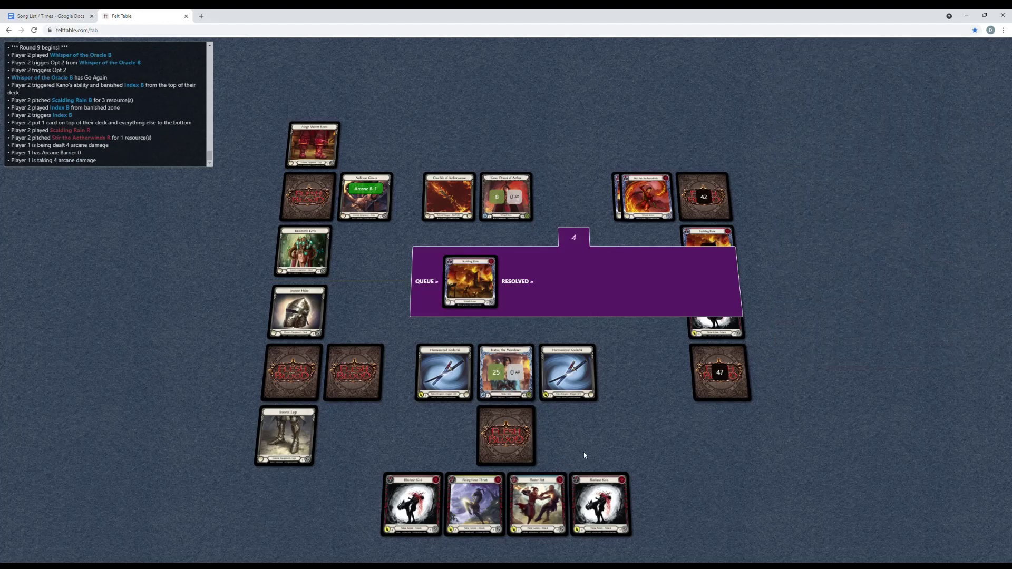
click(571, 453)
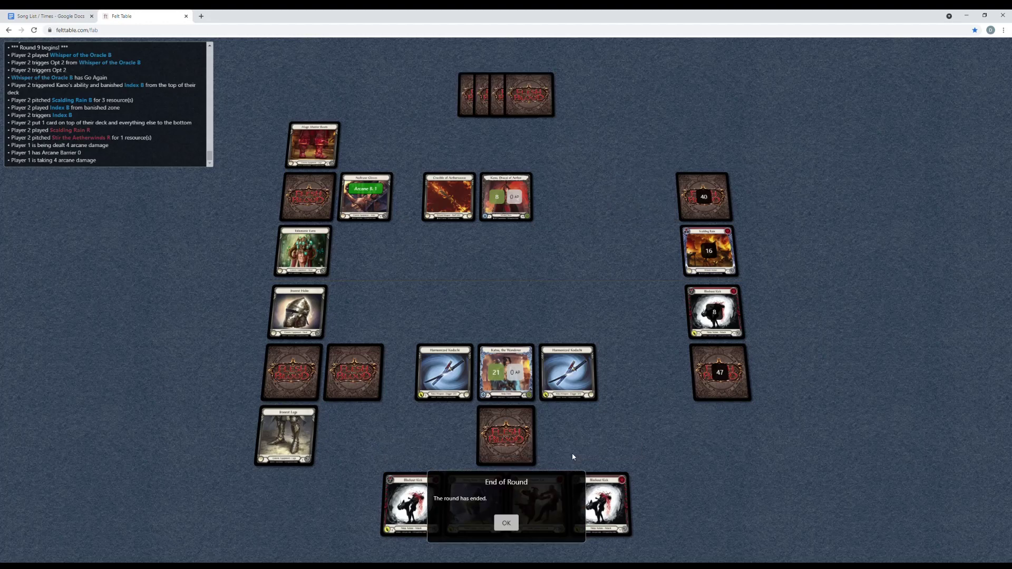
click(506, 523)
mouse_move(506, 435)
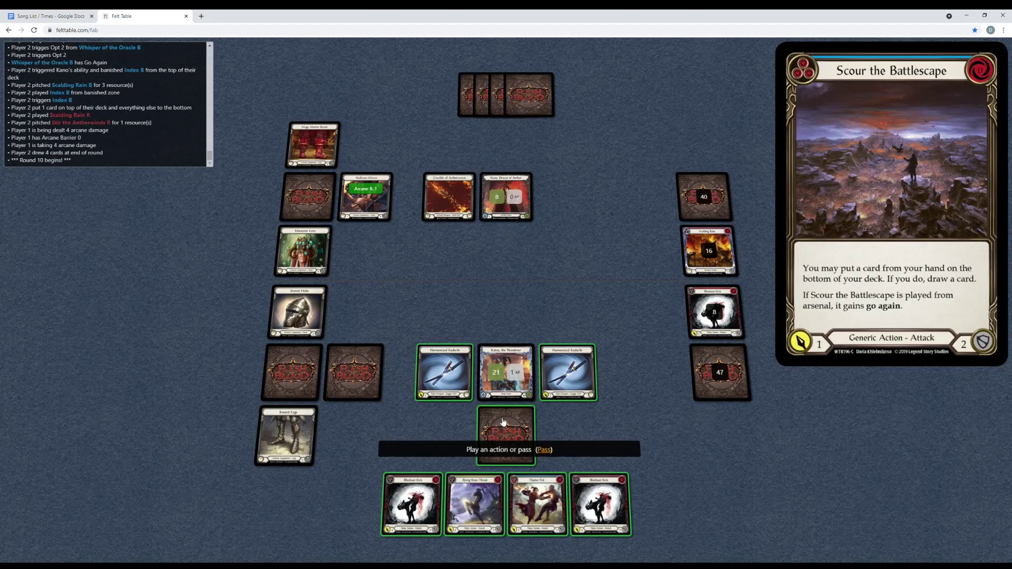
Attack with Scour the Battlescape from arsenal, putting a Blackout Kick on the deck's bottom.
click(502, 422)
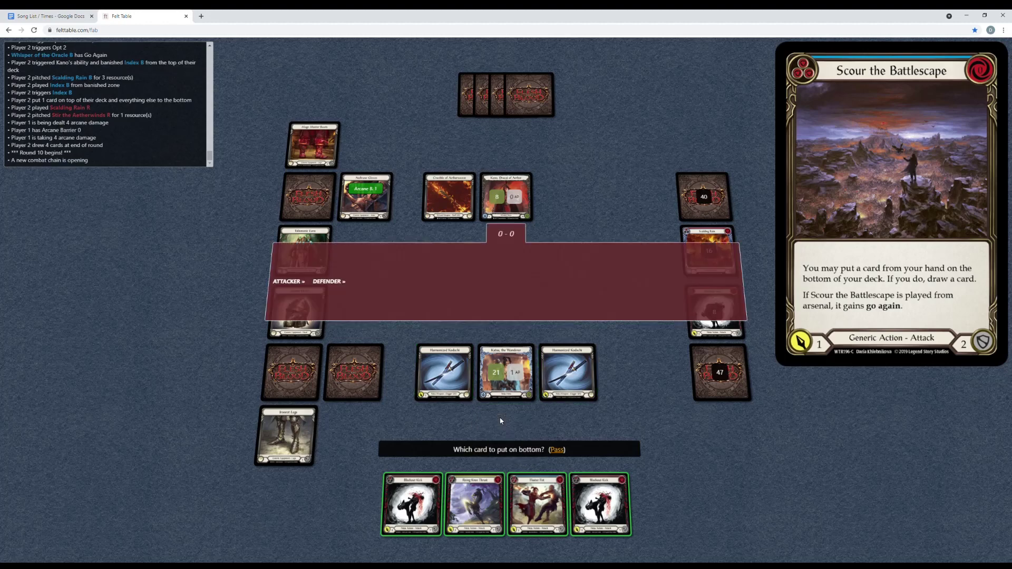
click(425, 503)
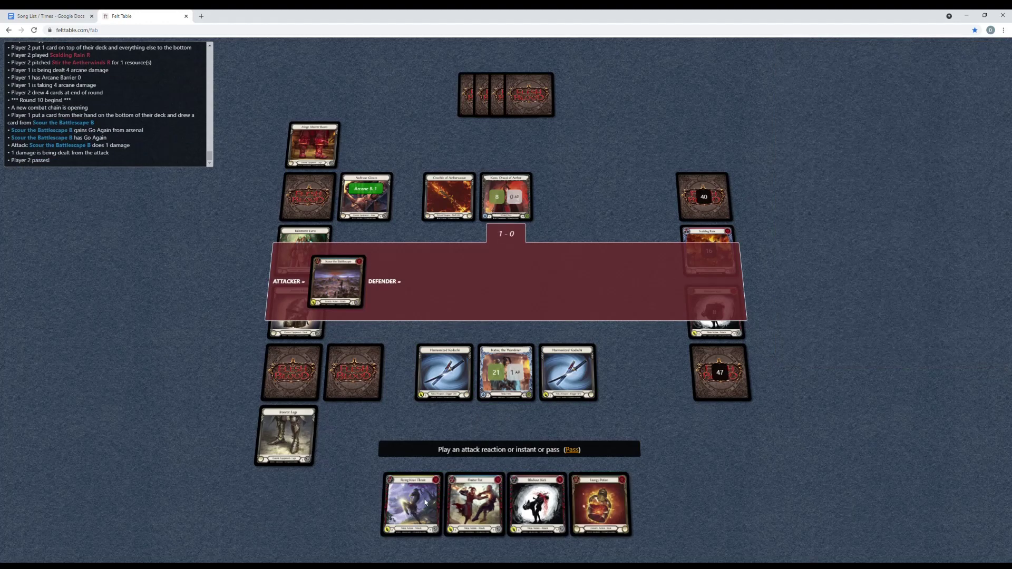
click(572, 450)
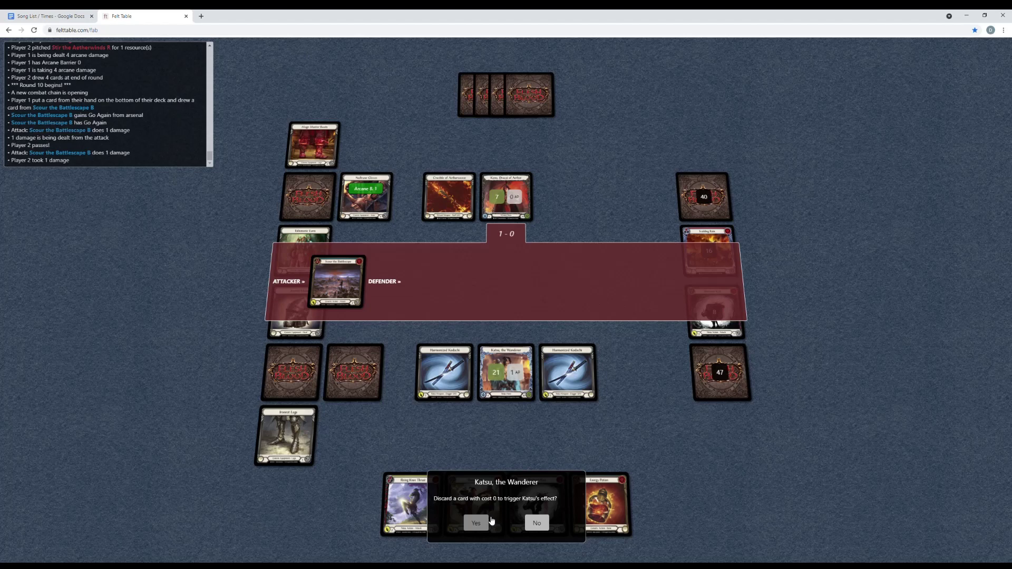
click(537, 523)
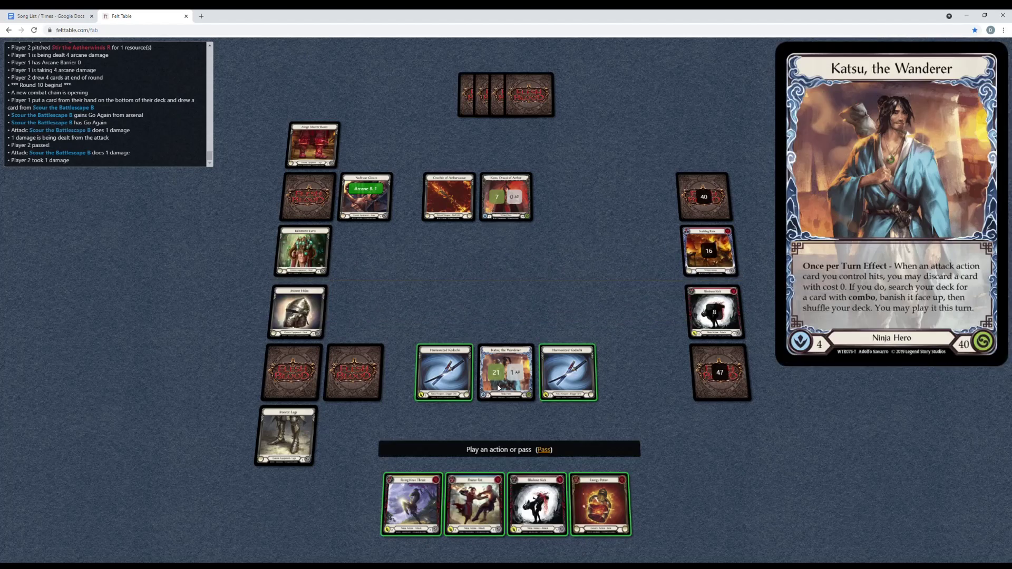
Land two Harmonized Kodachi attacks, pitching a card to pay.
click(450, 382)
click(480, 505)
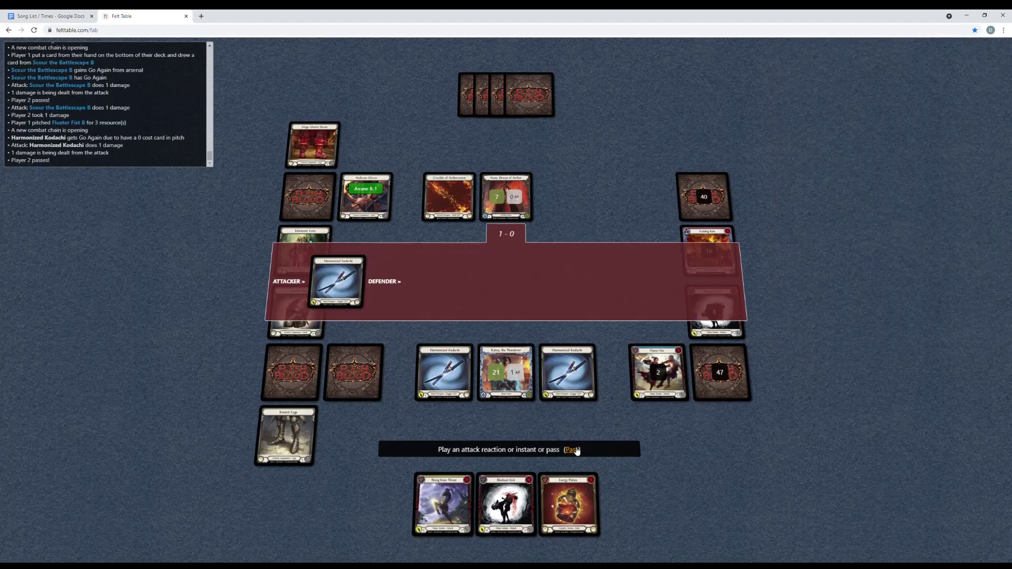
click(574, 451)
click(506, 523)
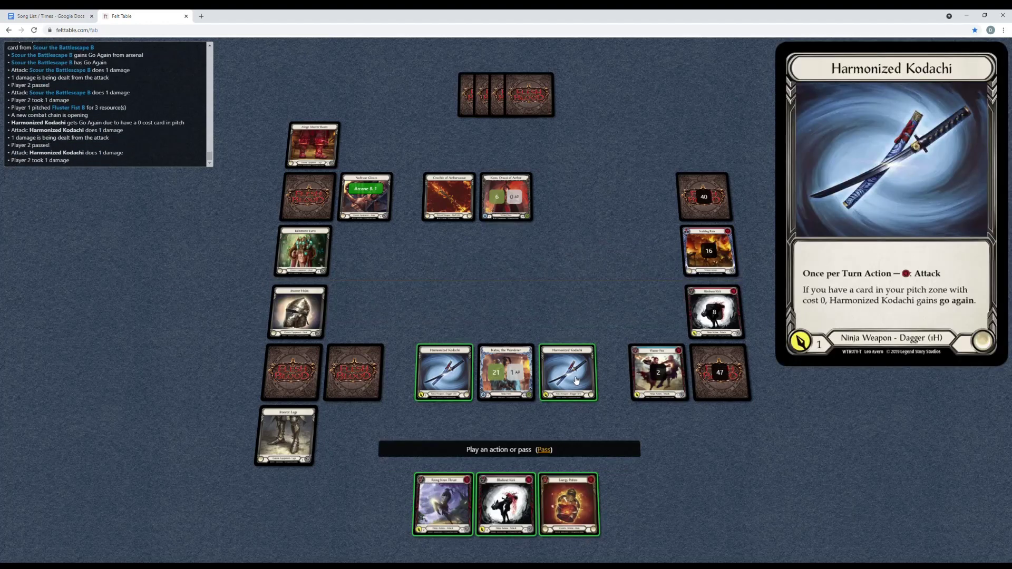
click(572, 450)
click(506, 524)
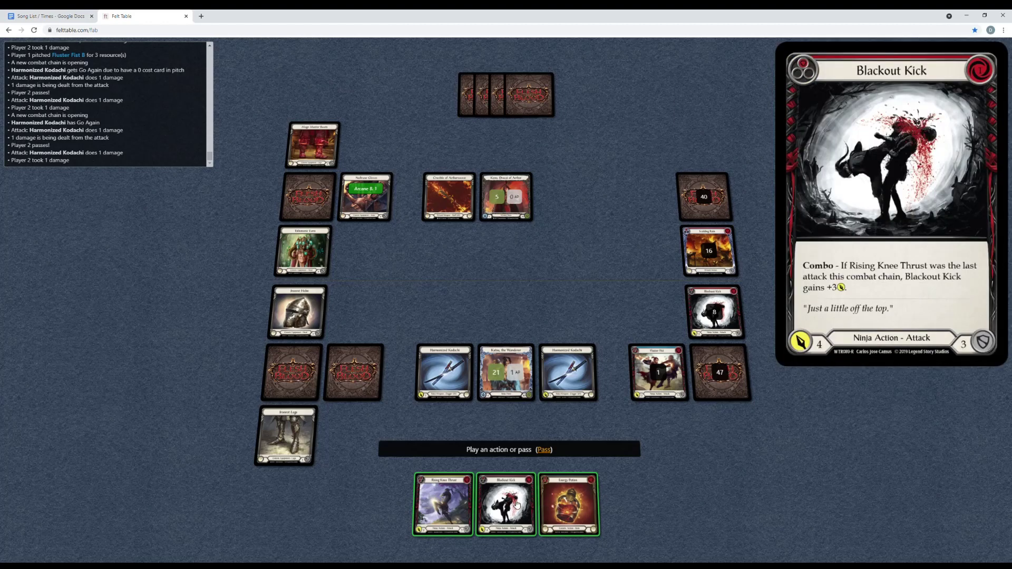
Attack with Blackout Kick into a full block, then arsenal Rising Knee Thrust.
click(506, 504)
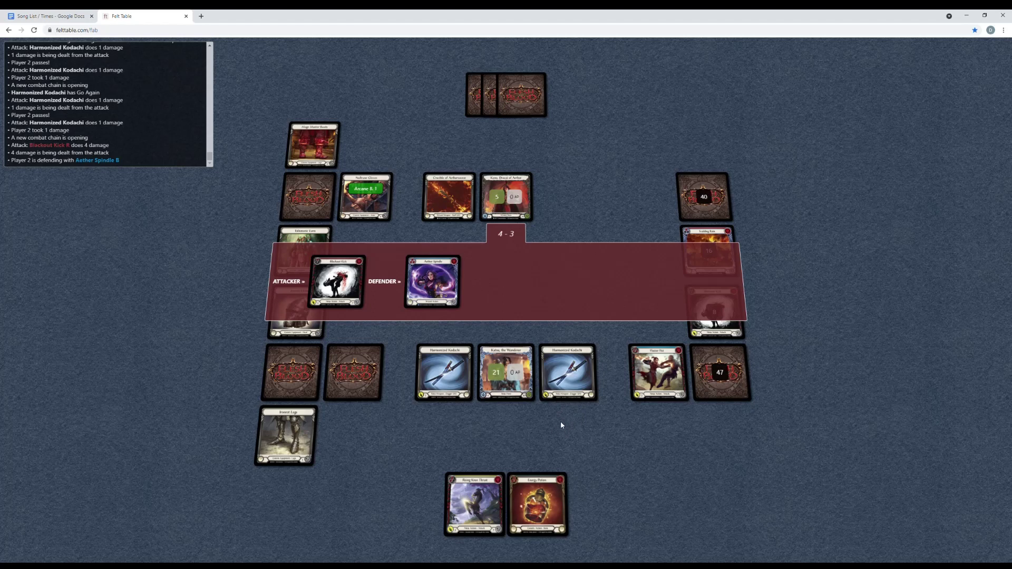
click(572, 450)
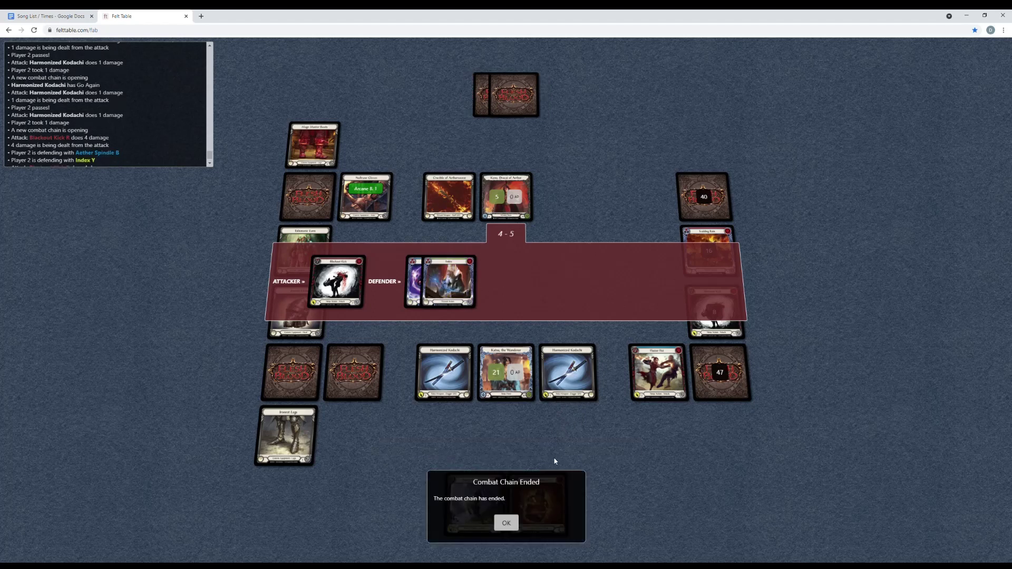
click(507, 522)
mouse_move(474, 504)
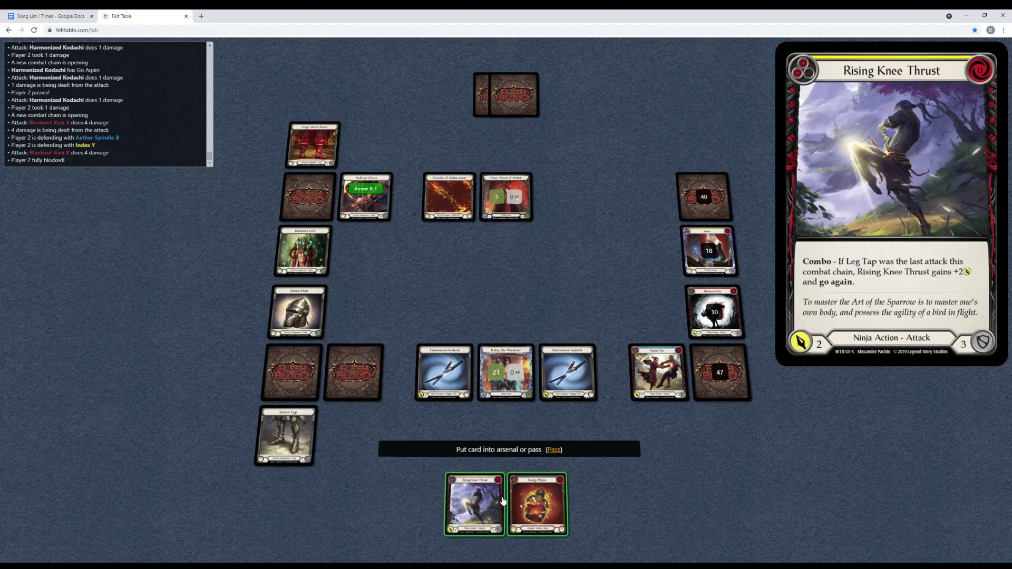
click(498, 503)
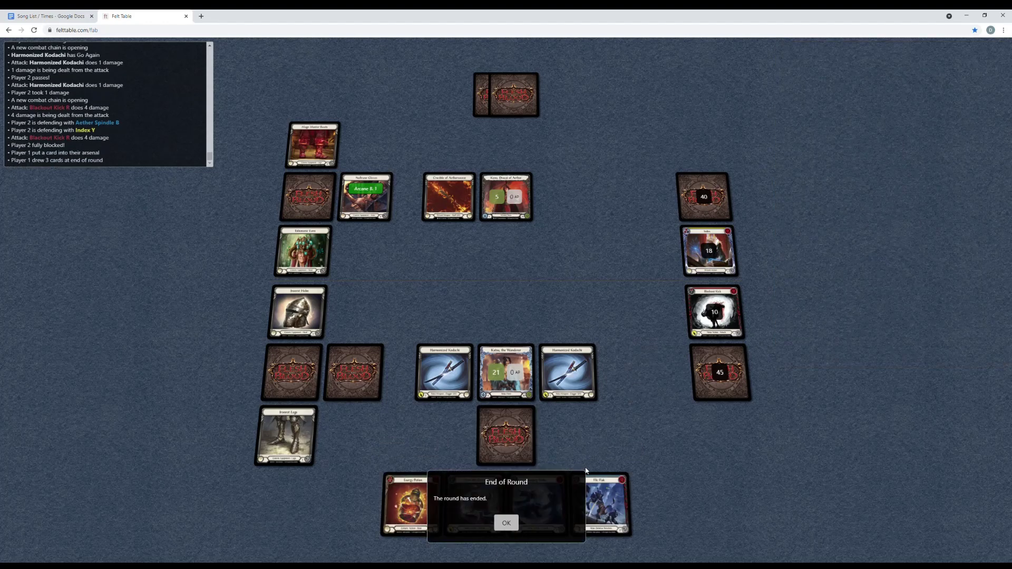
click(510, 521)
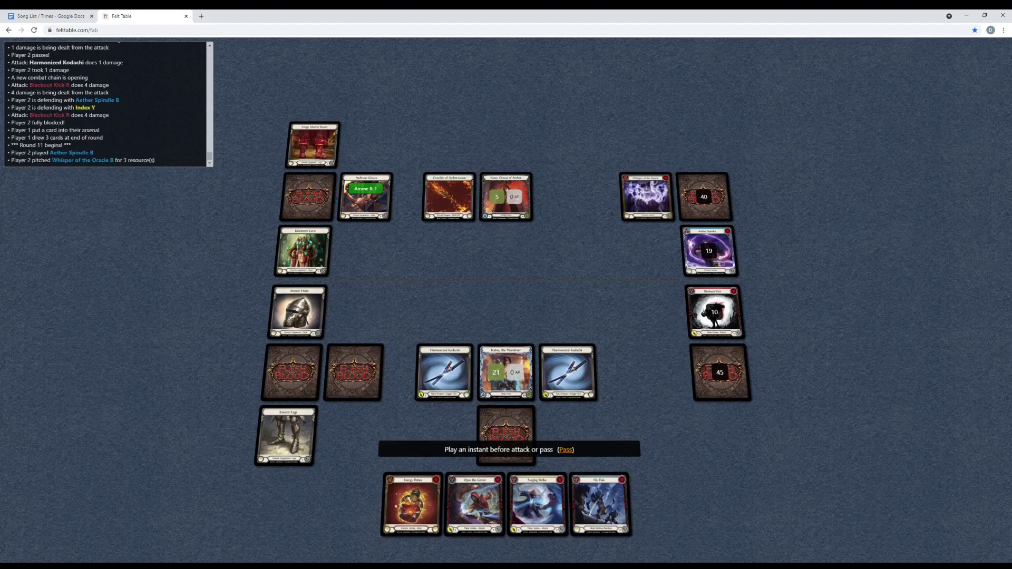
Pass through Kano's Aether Spindle turn, taking 2 arcane damage to 19 life.
click(567, 450)
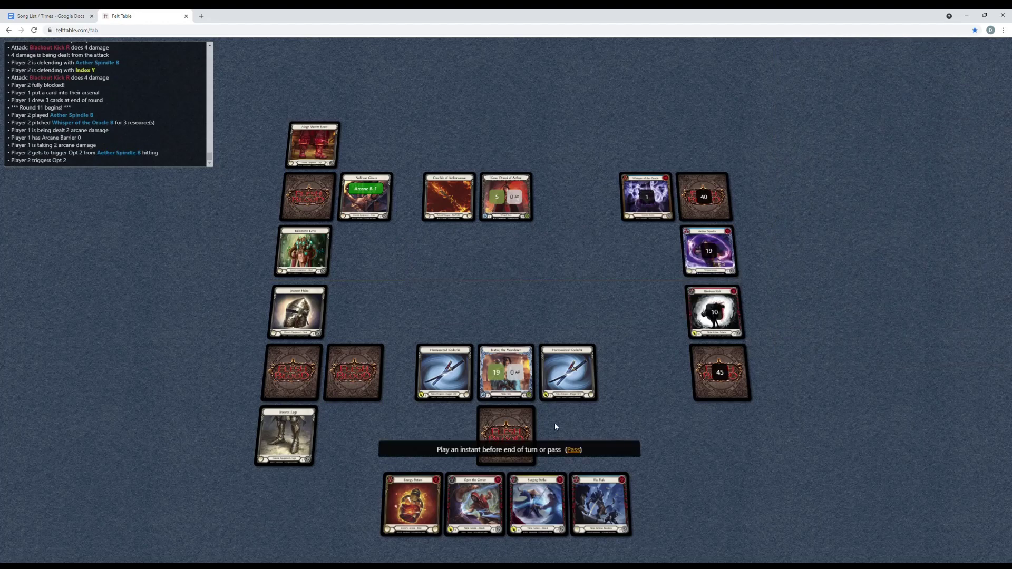
click(575, 449)
click(510, 522)
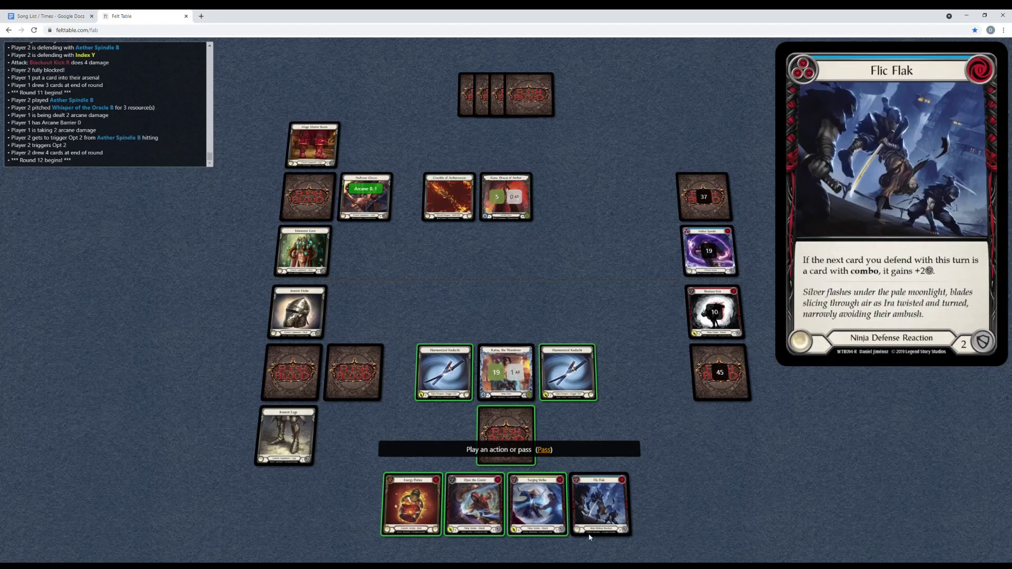
Attack with both Harmonized Kodachi, pitching Energy Potion.
click(458, 388)
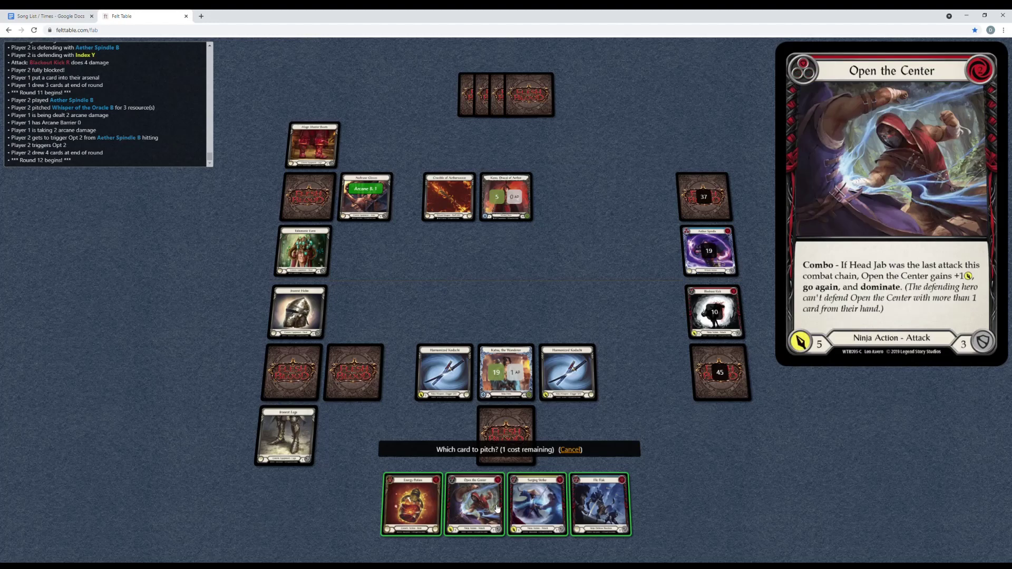
click(412, 506)
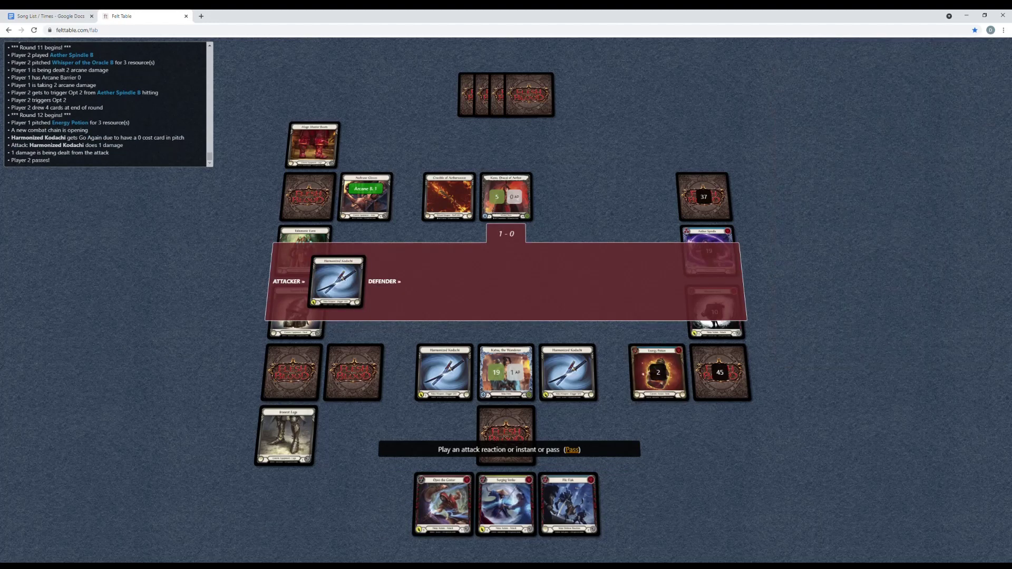
click(572, 449)
click(506, 523)
click(592, 394)
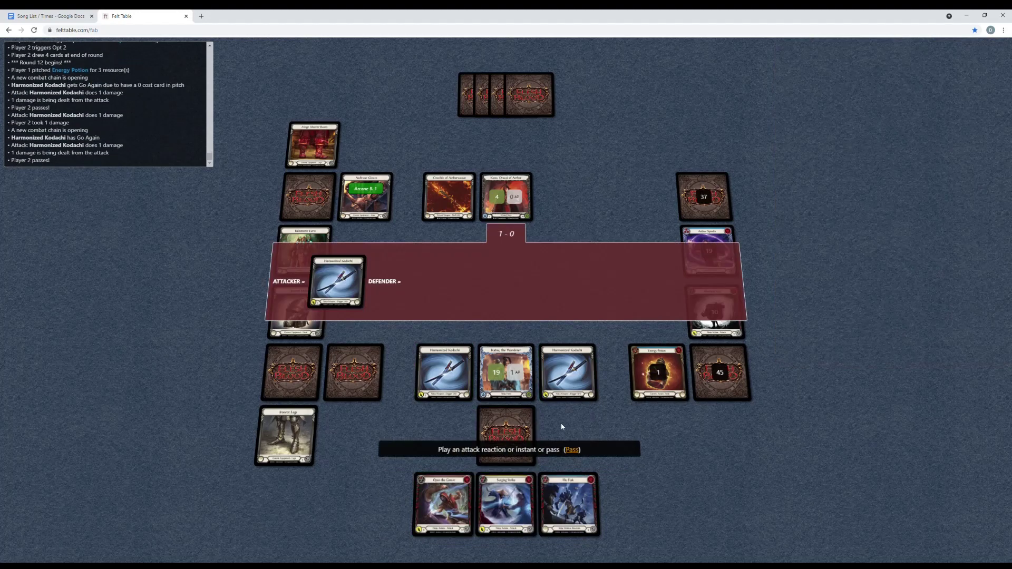
click(569, 450)
click(506, 523)
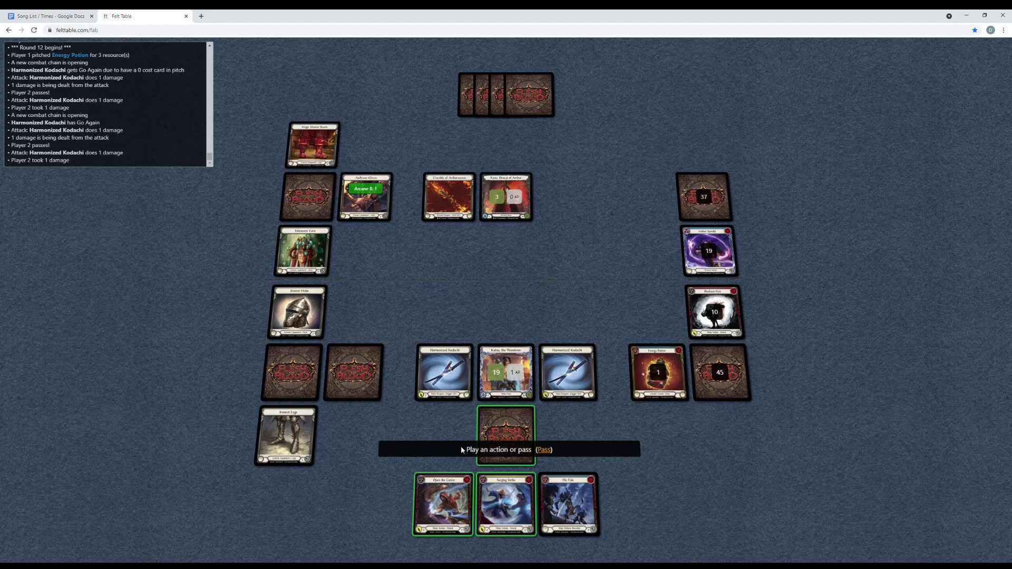
Attack with Surging Strike, pitching Flic Flak.
click(508, 498)
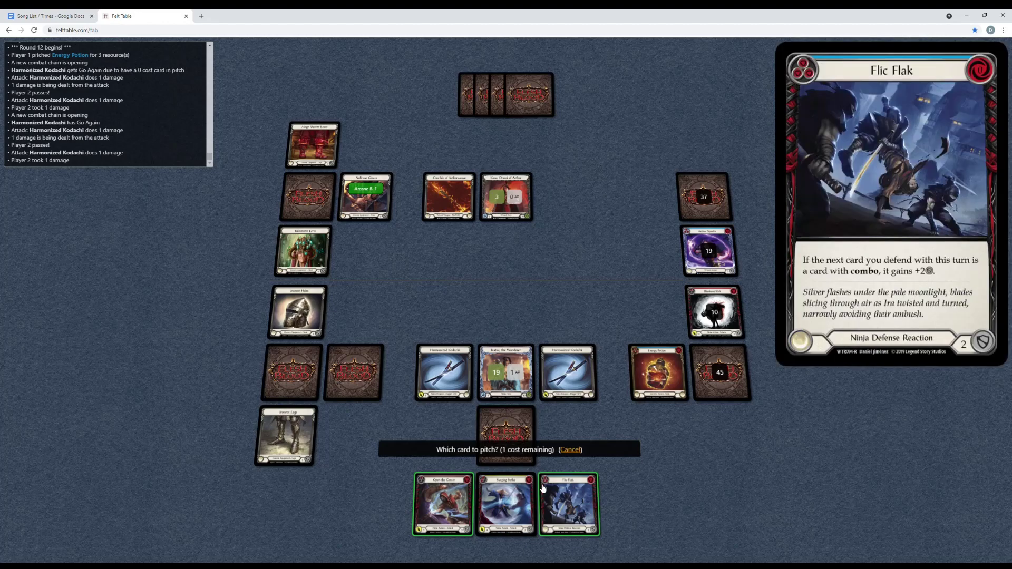
click(569, 502)
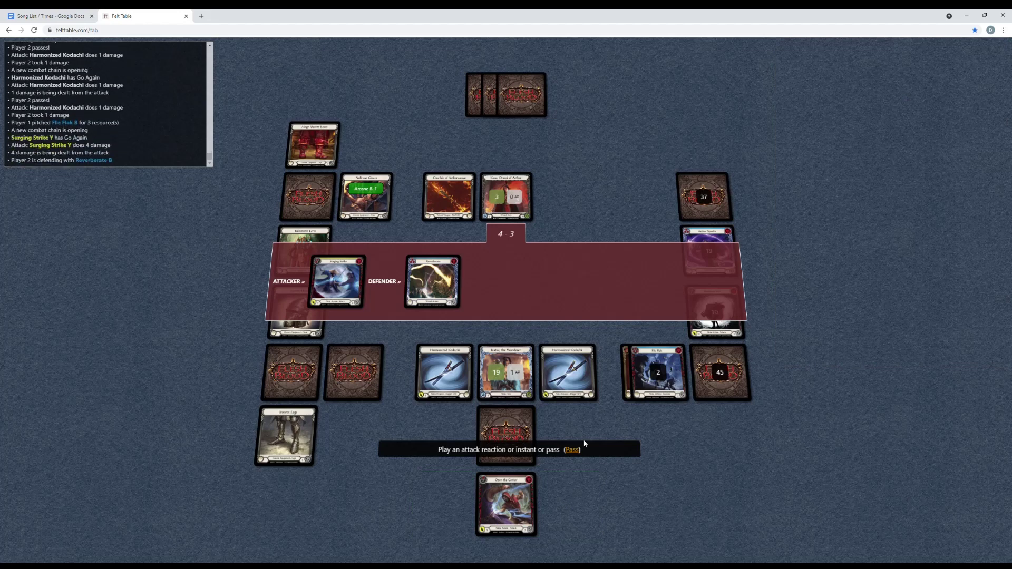
click(571, 451)
click(506, 524)
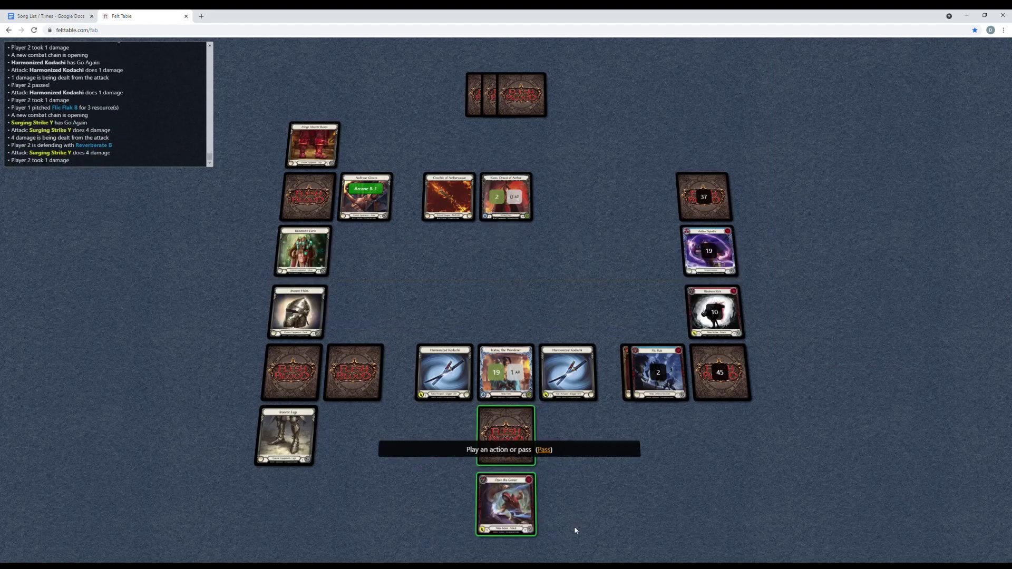
Push 1 damage through with Open the Center, leaving Kano at 1, and pass Kano's turn.
click(506, 498)
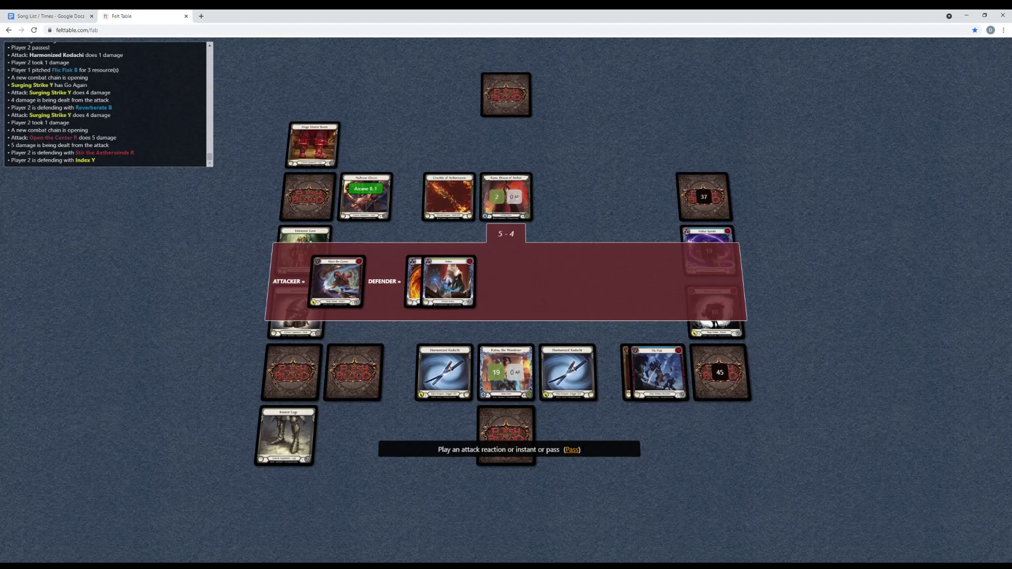
click(571, 449)
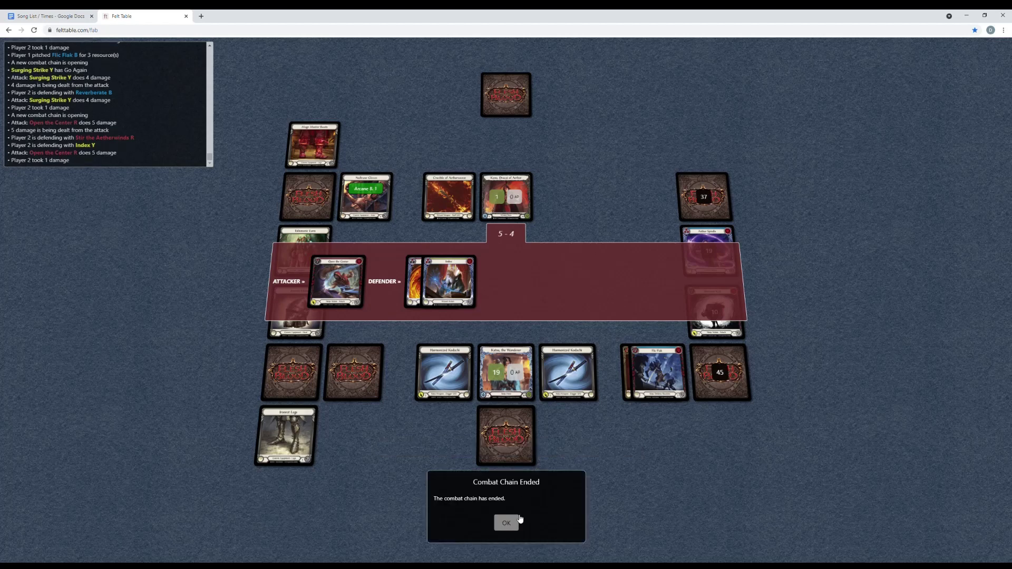
click(511, 521)
click(550, 455)
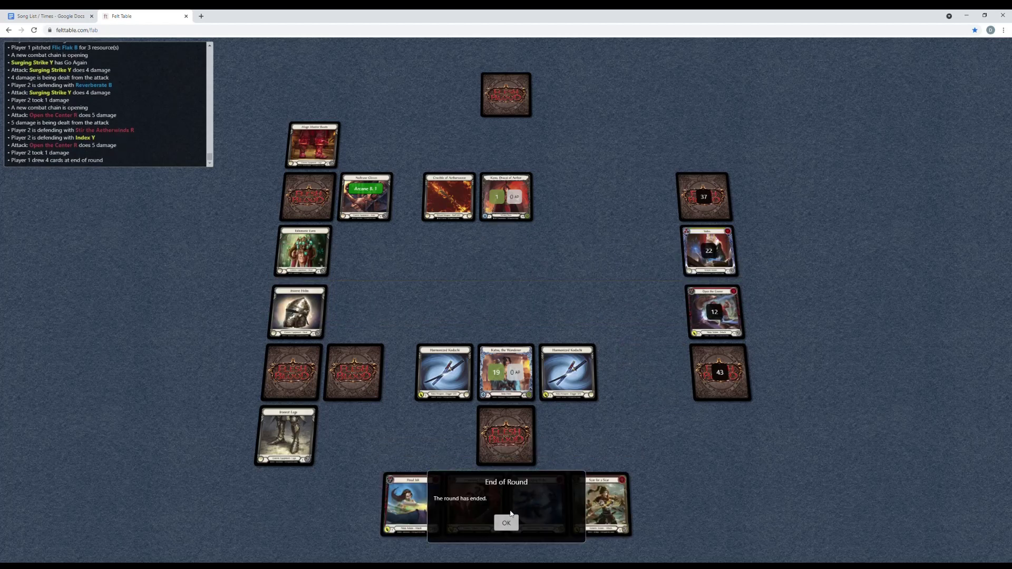
click(506, 522)
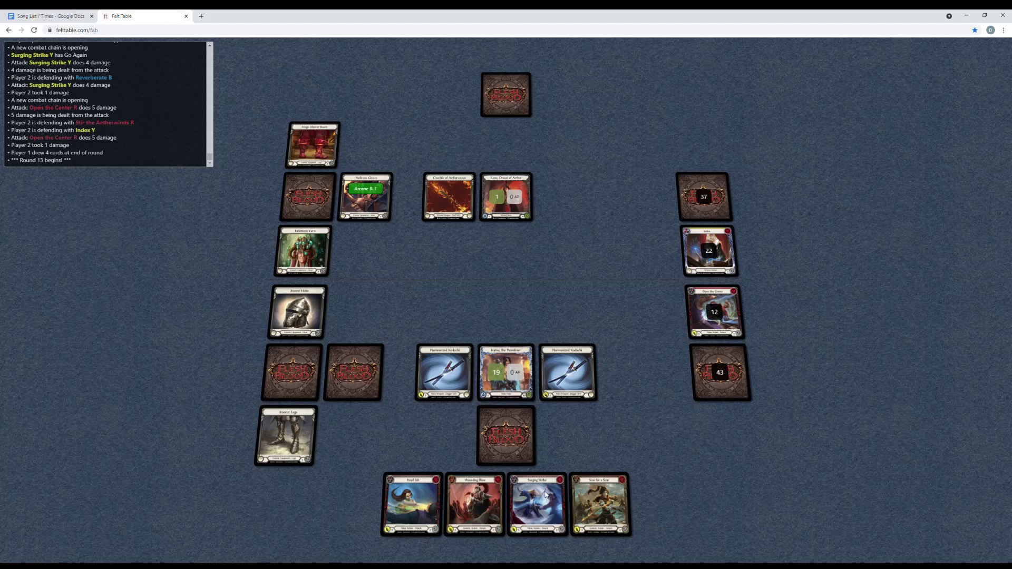
click(577, 450)
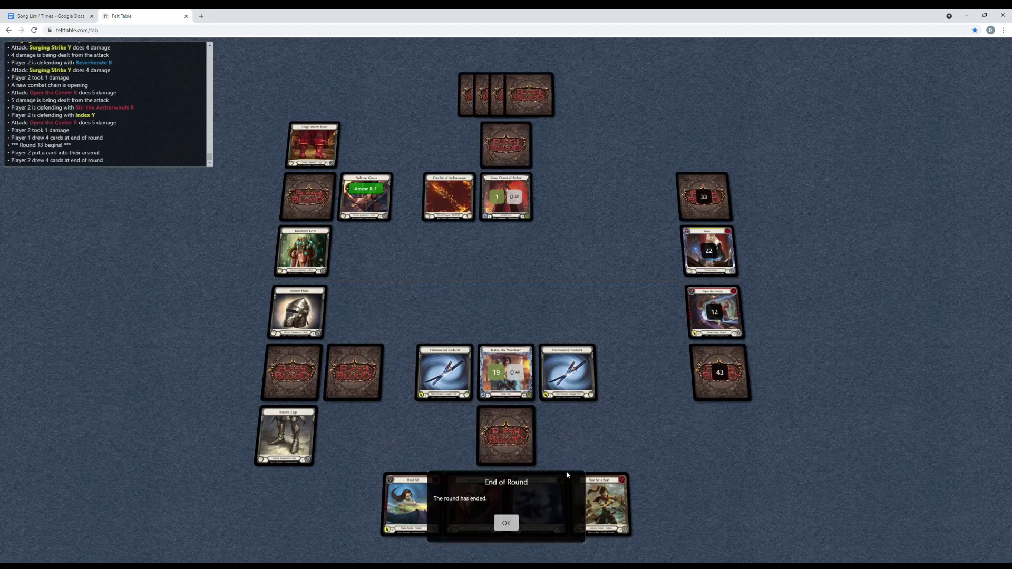
Begin round 14 and land the first Harmonized Kodachi attack past Kano's defense.
click(505, 522)
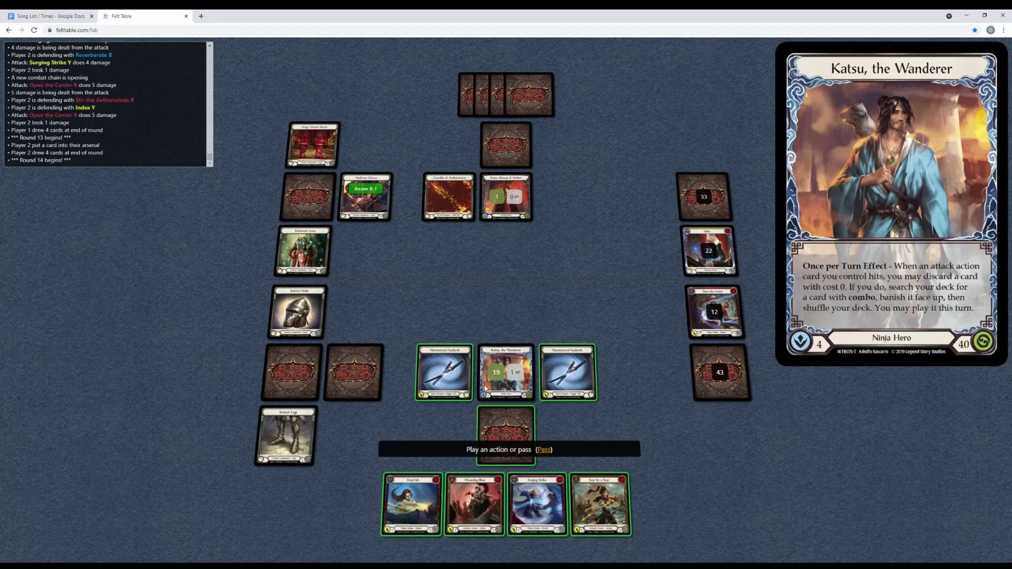
click(466, 386)
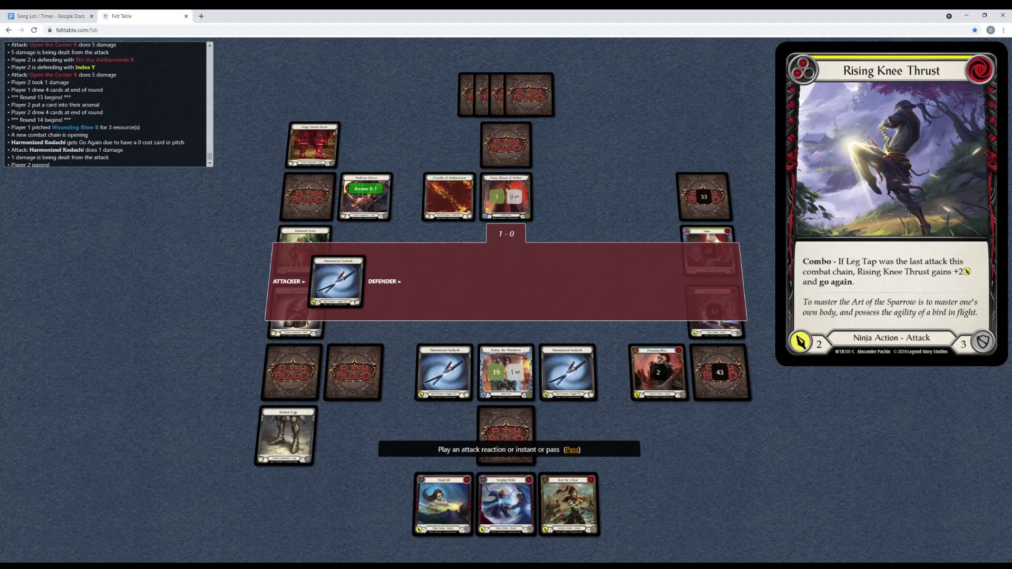
click(572, 450)
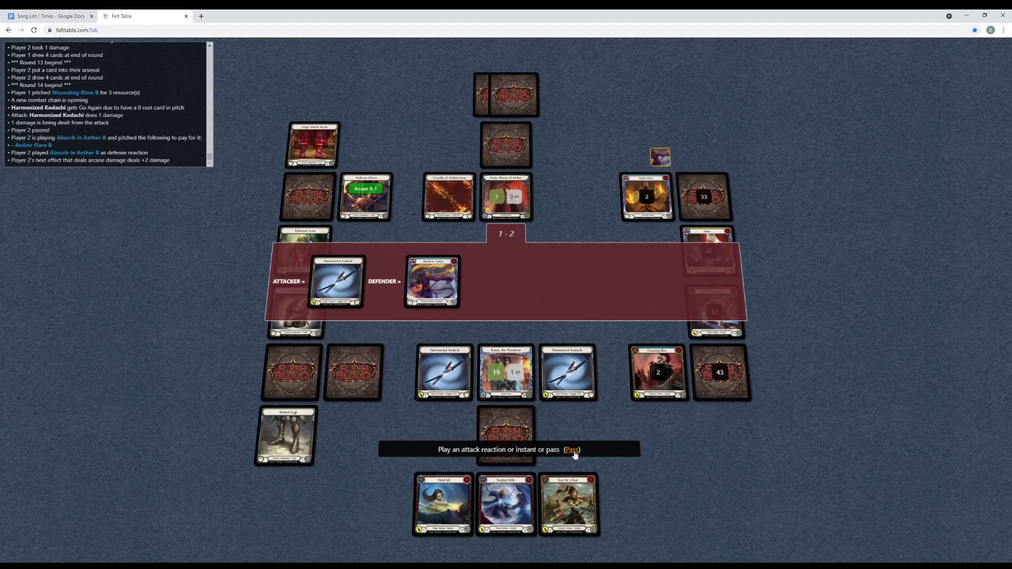
click(573, 449)
click(506, 523)
Attack with the second Kodachi, then finish Kano with Head Jab's final damage point.
click(564, 383)
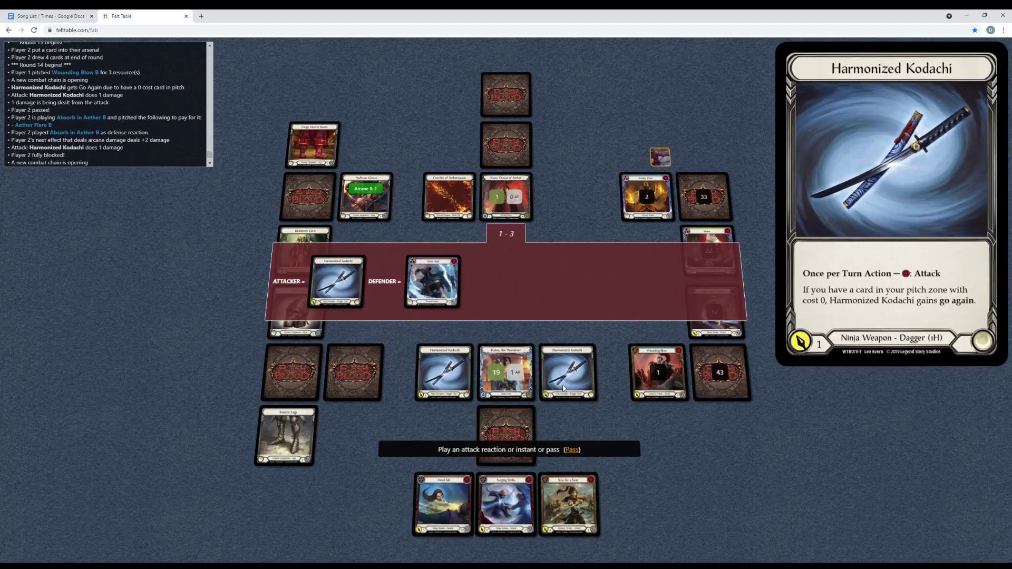
click(576, 450)
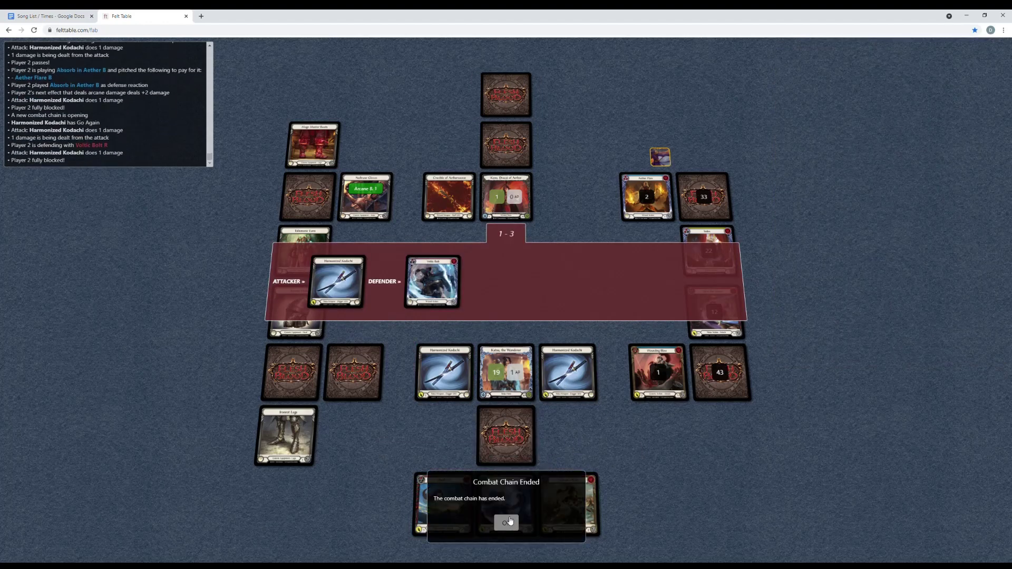
click(507, 523)
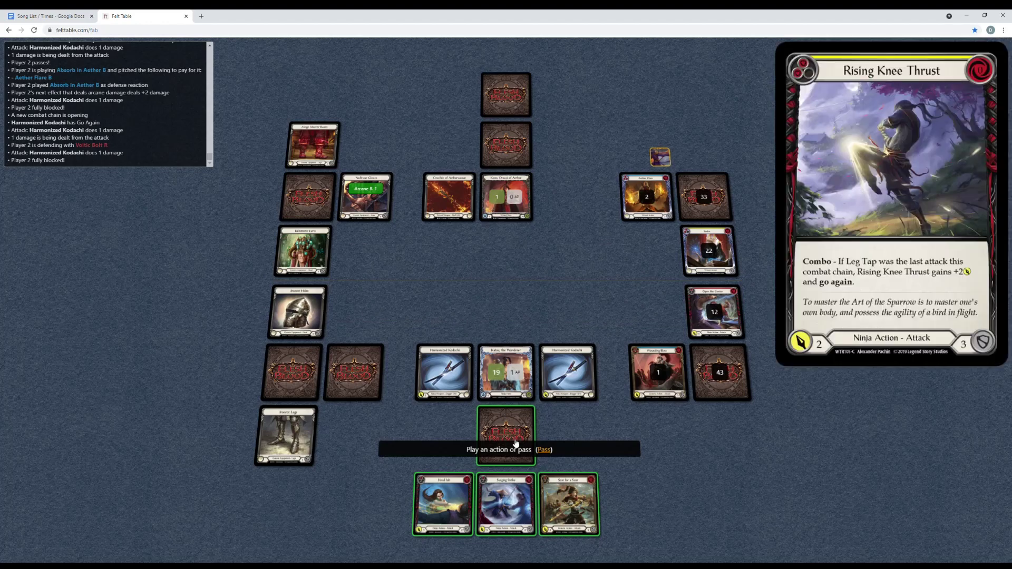
mouse_move(568, 504)
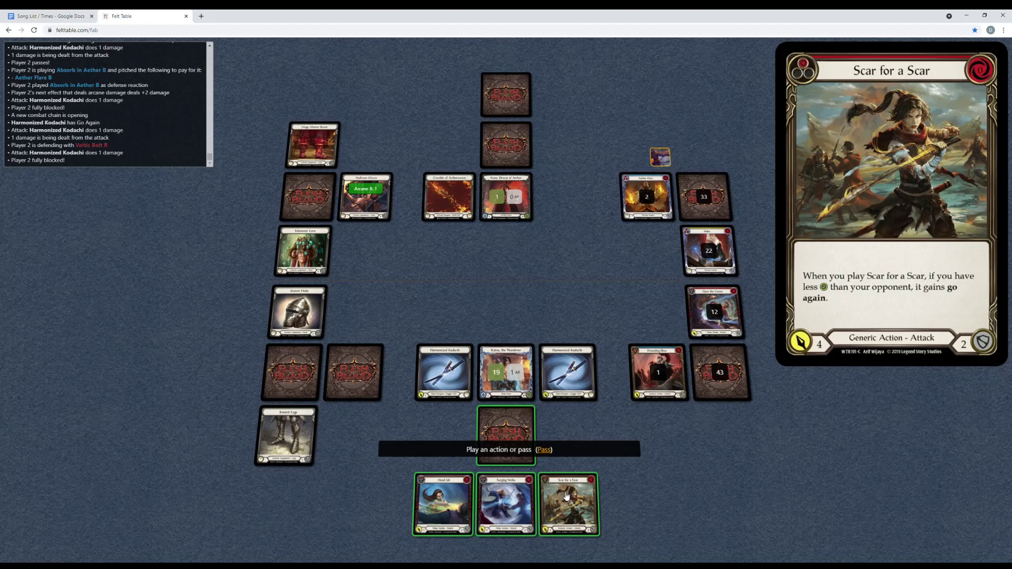
click(443, 503)
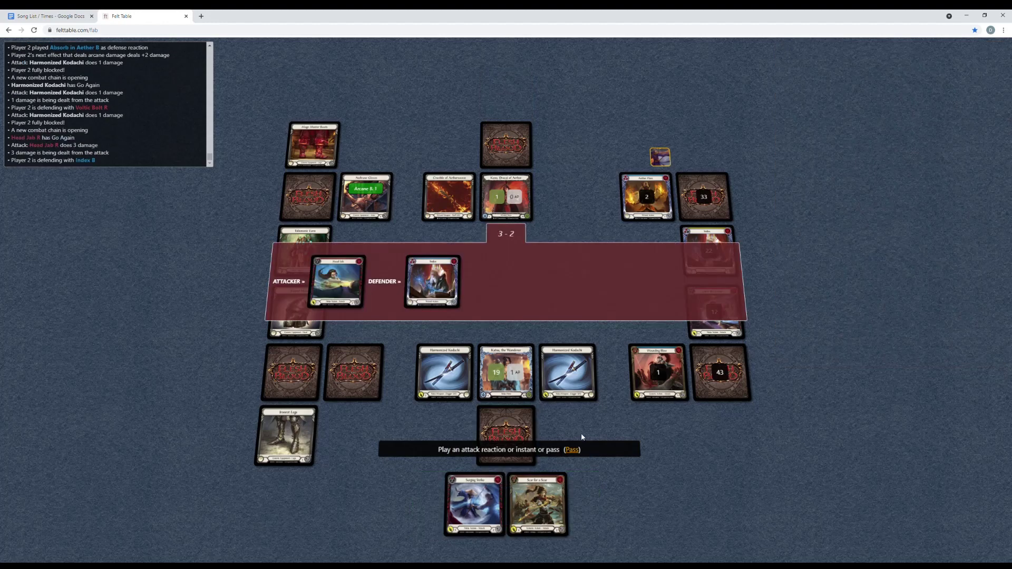
click(572, 449)
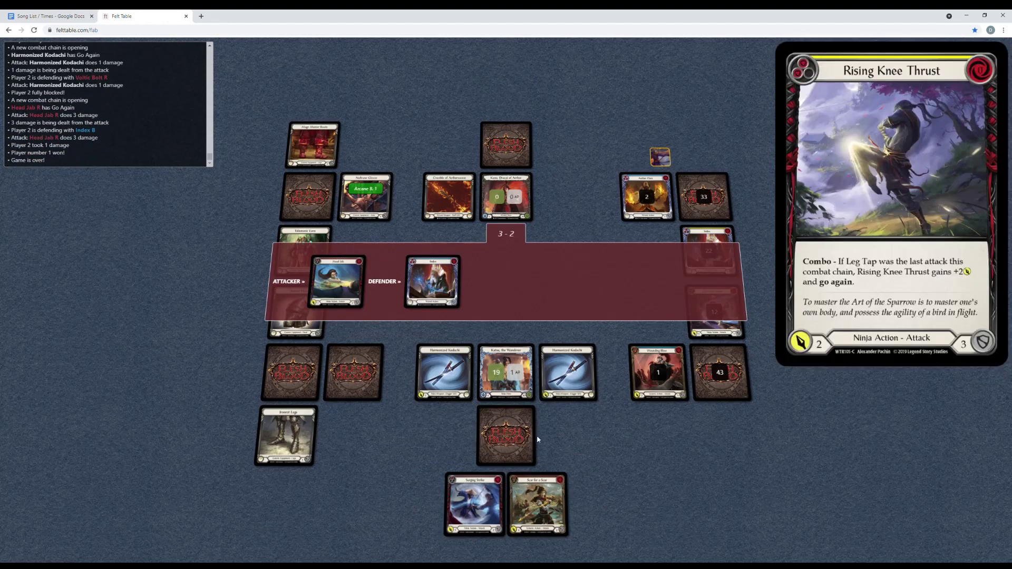